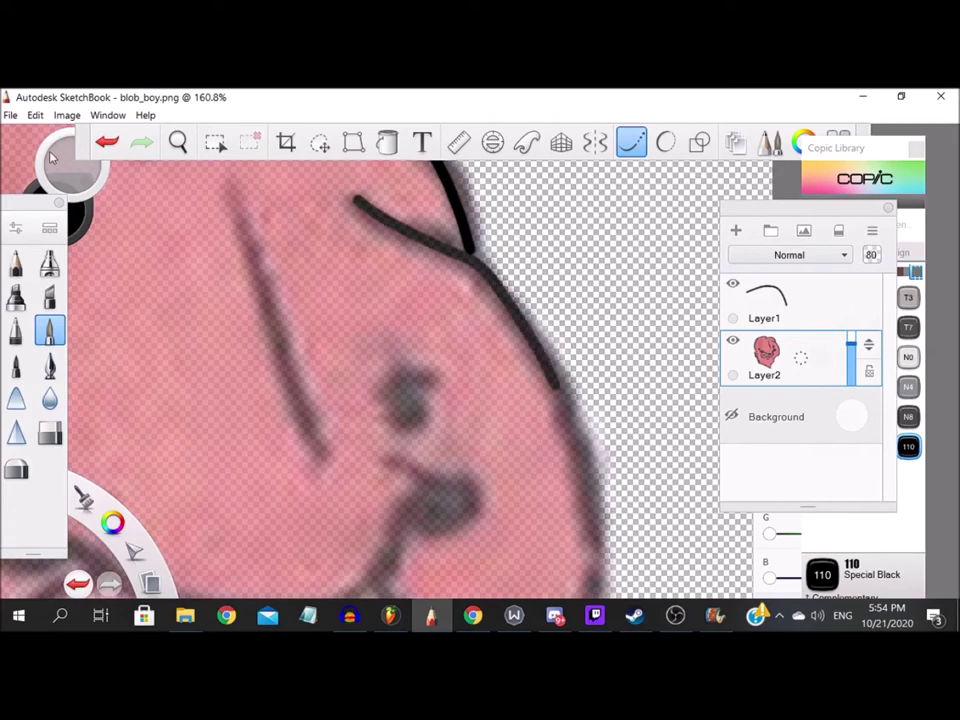
On Layer1, trace the right side of the head, the lower cheek and the neck in black down to the pointed tip.
left_click(822, 319)
mouse_move(490, 262)
left_mouse_down()
mouse_move(583, 459)
mouse_move(602, 566)
left_mouse_up()
scroll(536, 395, "down", 5)
scroll(548, 507, "up", 6)
mouse_move(588, 348)
left_mouse_down()
mouse_move(586, 386)
mouse_move(553, 468)
mouse_move(457, 519)
mouse_move(369, 572)
left_mouse_up()
scroll(443, 507, "up", 3)
left_click_drag(510, 300, 489, 514)
scroll(489, 514, "down", 5)
scroll(619, 345, "up", 4)
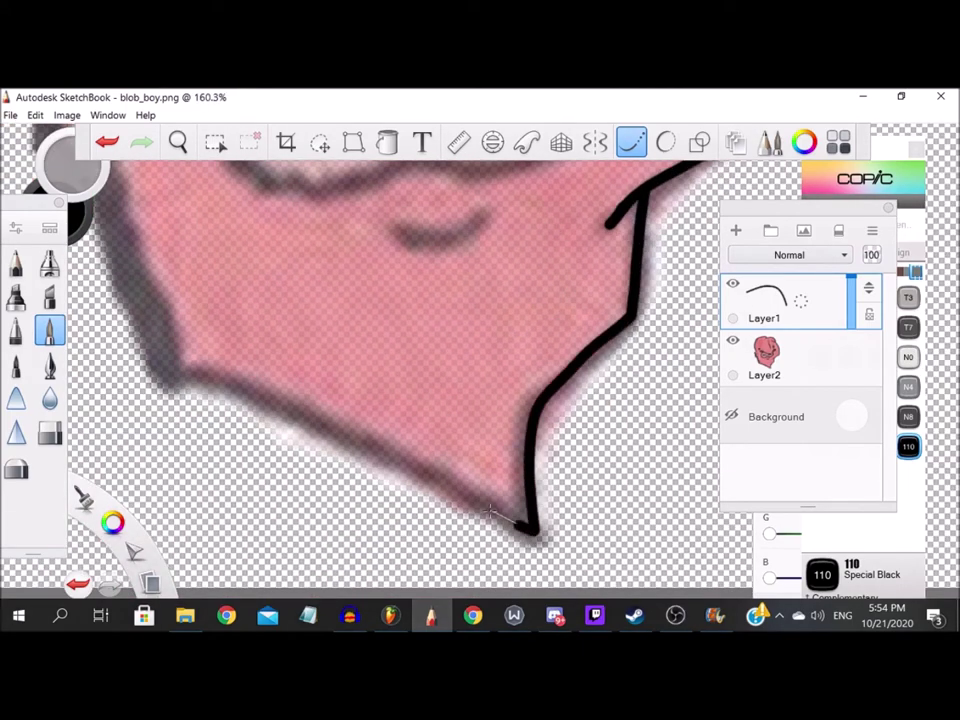
Trace the bottom edge of the neck and the left jaw line up to the ear.
scroll(437, 478, "up", 2)
mouse_move(113, 343)
left_mouse_down()
mouse_move(222, 361)
mouse_move(463, 479)
left_mouse_up()
scroll(483, 486, "down", 6)
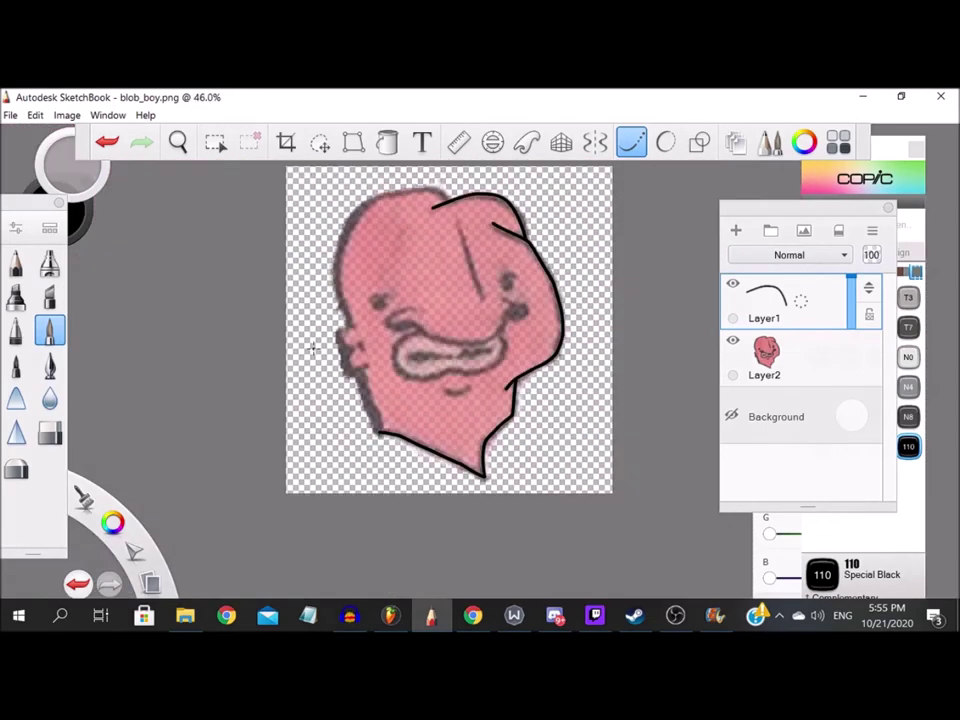
scroll(484, 558, "up", 5)
left_click_drag(458, 520, 413, 365)
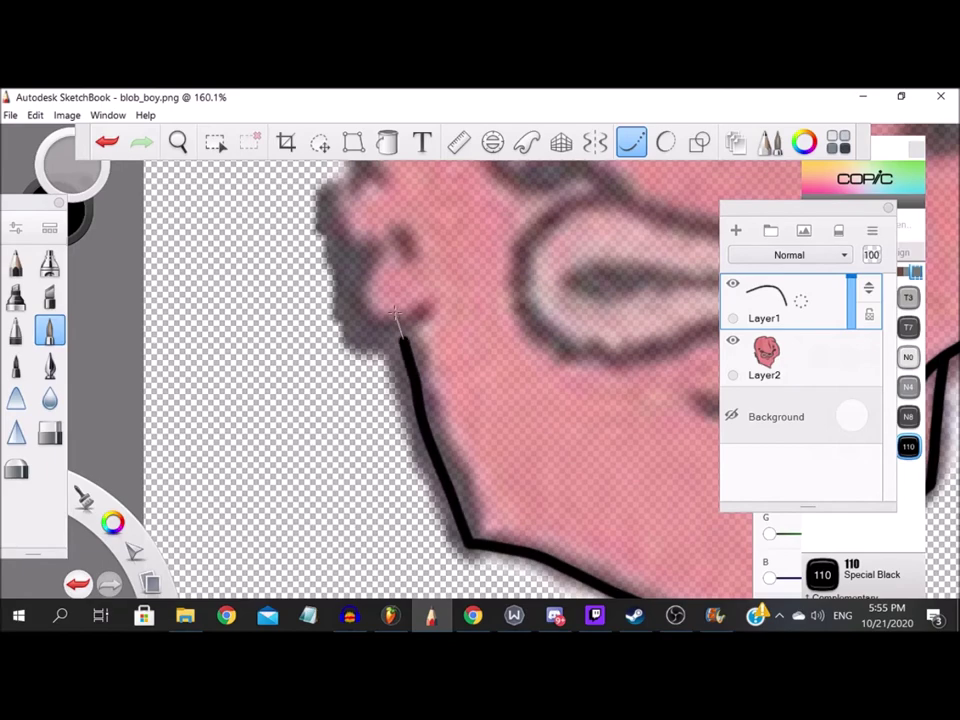
scroll(395, 313, "down", 5)
Trace the ear's two outer lobes and its small inner curve in black.
scroll(397, 300, "up", 5)
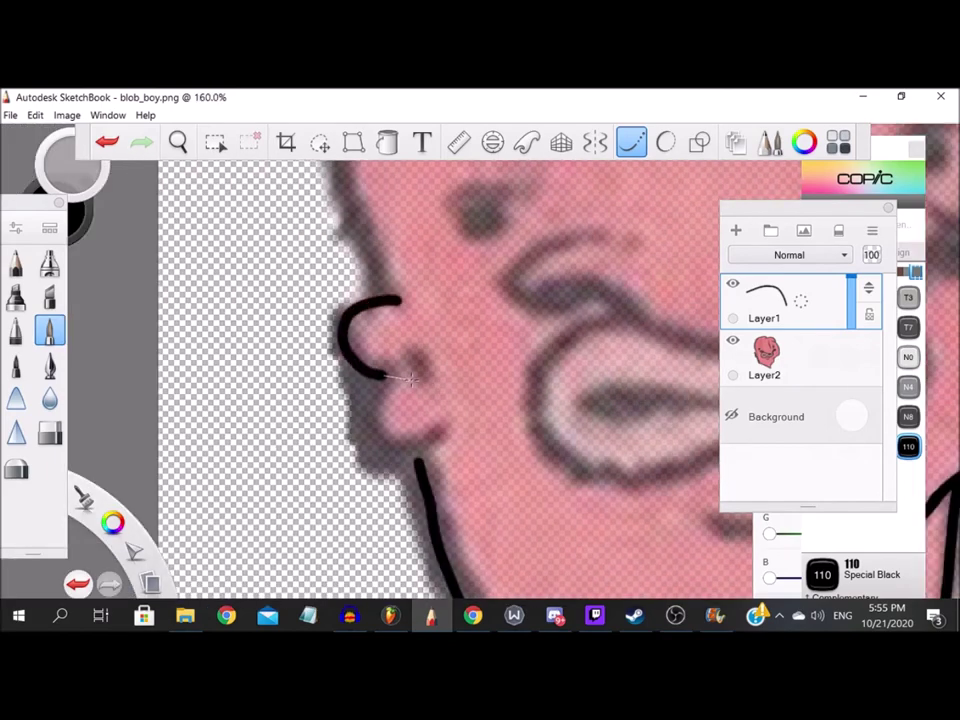
scroll(414, 486, "up", 7)
mouse_move(450, 420)
left_mouse_down()
mouse_move(462, 403)
mouse_move(435, 433)
mouse_move(441, 466)
left_mouse_up()
scroll(441, 470, "down", 5)
left_click(437, 276)
scroll(441, 306, "up", 4)
mouse_move(411, 339)
left_mouse_down()
mouse_move(433, 369)
mouse_move(446, 452)
left_mouse_up()
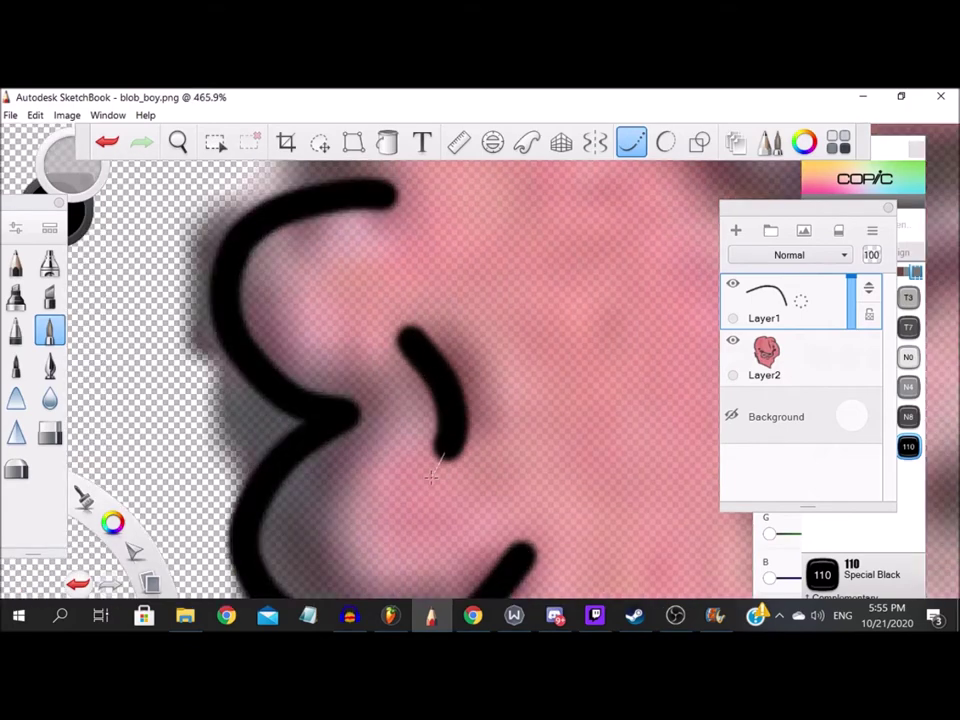
scroll(444, 456, "down", 8)
Outline the top and left side of the head down to the ear, and trace the long forehead crease.
scroll(431, 353, "up", 3)
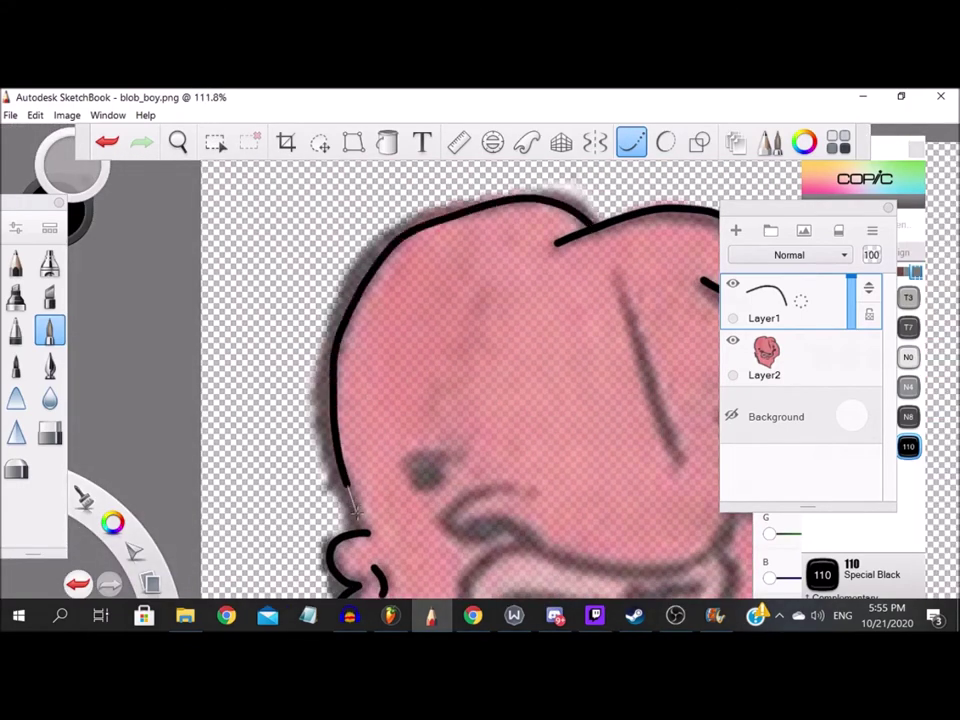
scroll(376, 547, "down", 2)
scroll(348, 188, "up", 3)
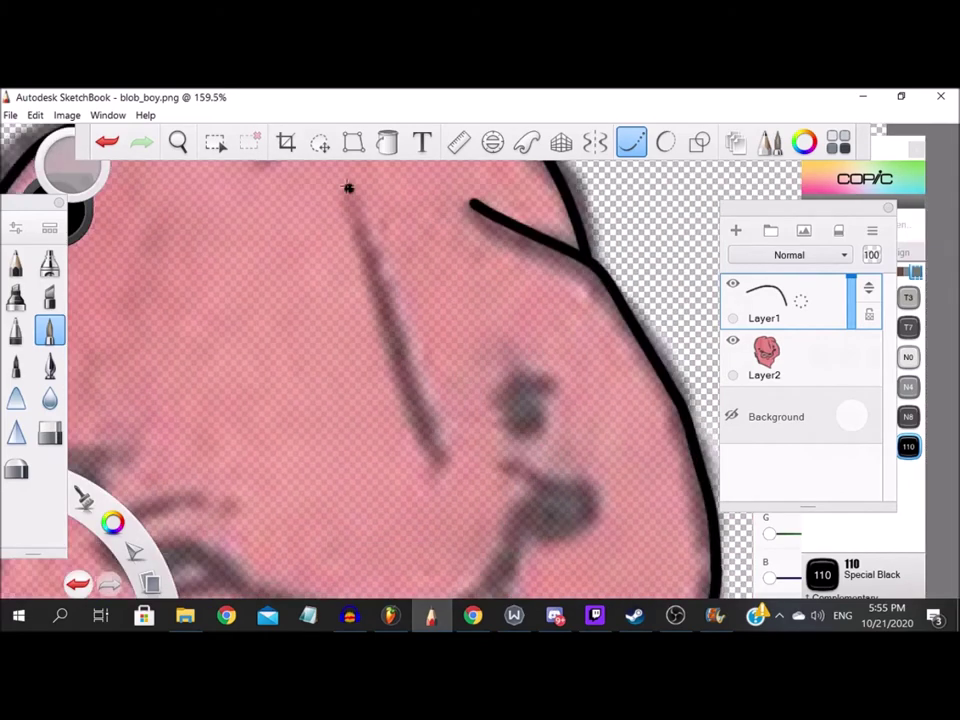
left_click_drag(367, 252, 430, 461)
scroll(430, 461, "down", 2)
Trace the curved underside of the nose and the loop of each nostril.
scroll(400, 480, "up", 2)
mouse_move(232, 388)
left_mouse_down()
mouse_move(326, 444)
mouse_move(400, 460)
mouse_move(481, 452)
left_mouse_up()
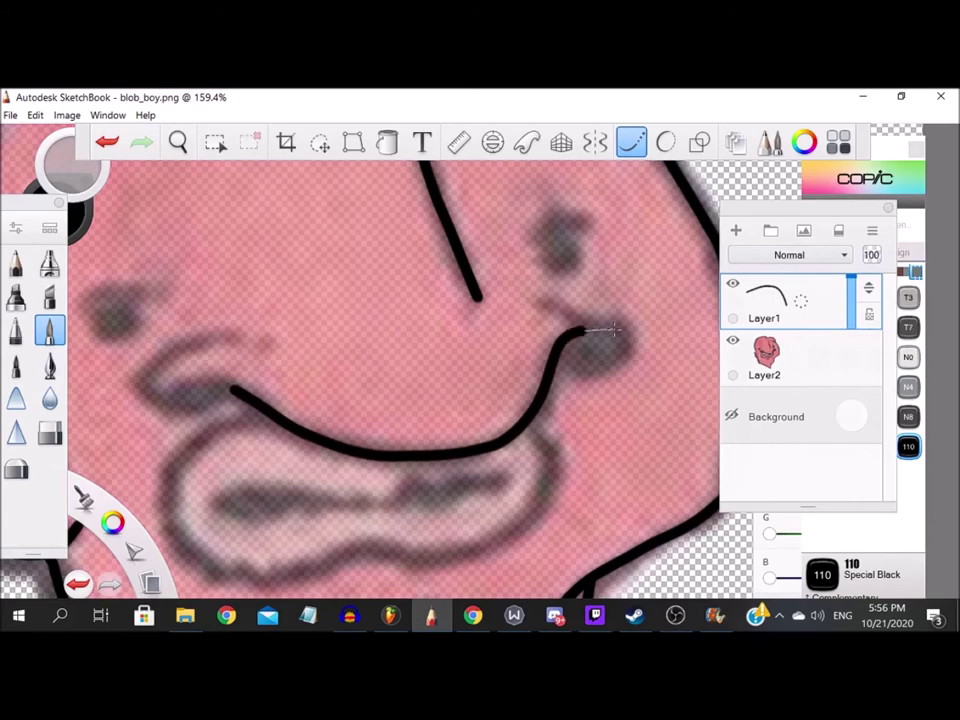
scroll(535, 372, "down", 2)
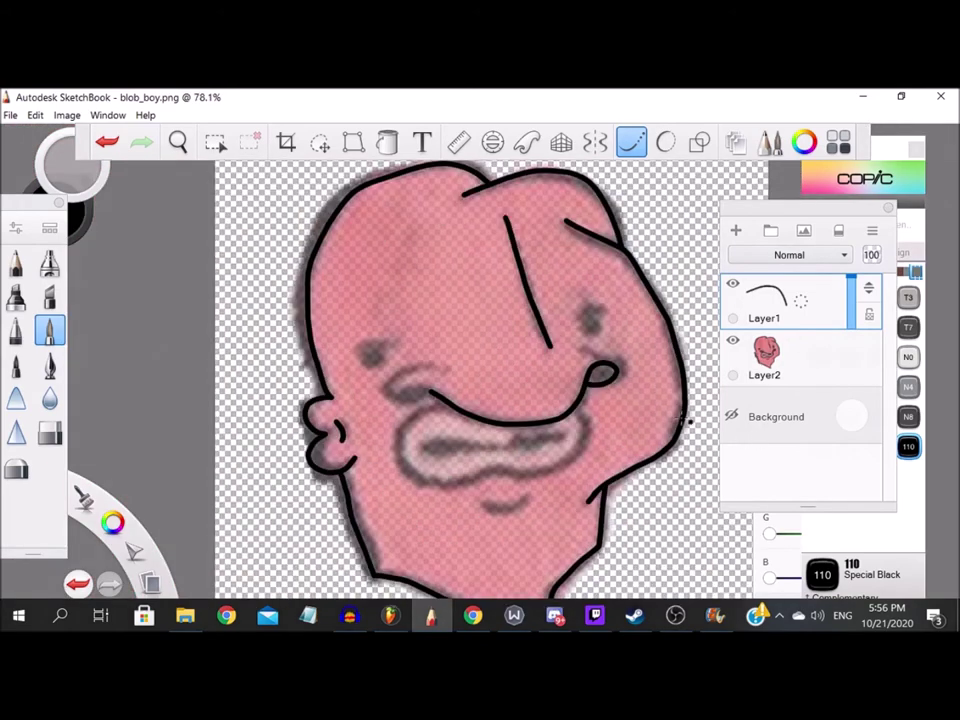
scroll(497, 403, "up", 2)
mouse_move(345, 369)
left_mouse_down()
mouse_move(243, 372)
mouse_move(284, 407)
mouse_move(347, 377)
left_mouse_up()
scroll(420, 385, "down", 2)
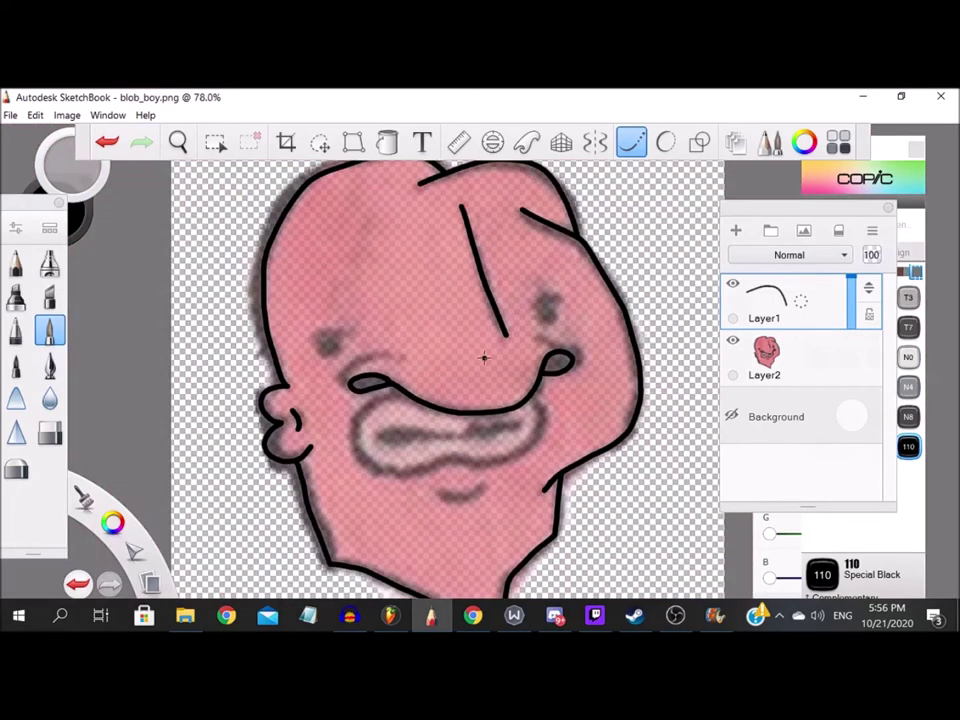
Draw the outer nostril wing curves around both nostril loops.
scroll(603, 353, "up", 8)
mouse_move(440, 410)
left_mouse_down()
mouse_move(513, 385)
mouse_move(439, 302)
mouse_move(357, 303)
left_mouse_up()
scroll(380, 270, "down", 8)
scroll(145, 297, "up", 8)
mouse_move(303, 333)
left_mouse_down()
mouse_move(432, 280)
mouse_move(514, 274)
left_mouse_up()
scroll(397, 330, "down", 7)
Draw both eyes as solid black dots with a short curved lid over each one.
scroll(397, 330, "up", 3)
scroll(397, 330, "up", 5)
mouse_move(439, 328)
left_mouse_down()
mouse_move(279, 343)
mouse_move(261, 377)
left_mouse_up()
mouse_move(315, 345)
left_mouse_down()
mouse_move(315, 408)
mouse_move(402, 404)
mouse_move(388, 323)
mouse_move(315, 388)
mouse_move(398, 376)
mouse_move(335, 408)
mouse_move(345, 352)
mouse_move(378, 374)
mouse_move(387, 331)
mouse_move(461, 311)
mouse_move(500, 338)
left_mouse_up()
scroll(349, 368, "down", 8)
scroll(369, 356, "up", 8)
mouse_move(381, 349)
left_mouse_down()
mouse_move(412, 426)
mouse_move(464, 388)
mouse_move(455, 328)
mouse_move(390, 396)
mouse_move(443, 328)
left_mouse_up()
scroll(395, 377, "down", 5)
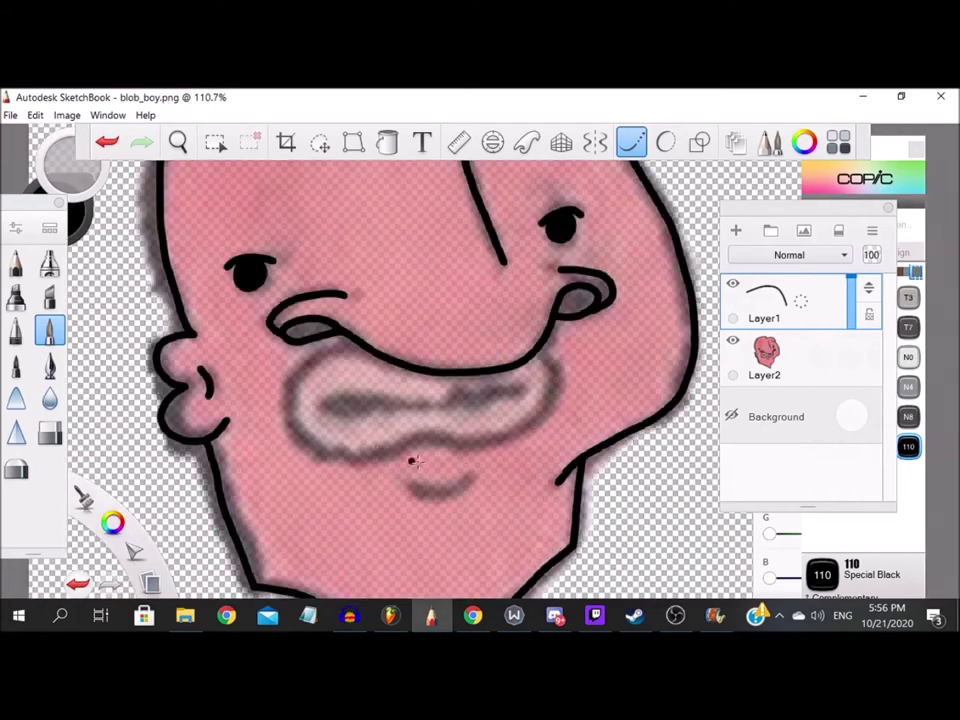
Trace the outer outline of the lips and the wavy line between them.
scroll(317, 288, "up", 2)
mouse_move(232, 420)
left_mouse_down()
mouse_move(287, 456)
mouse_move(355, 449)
mouse_move(414, 428)
mouse_move(488, 433)
left_mouse_up()
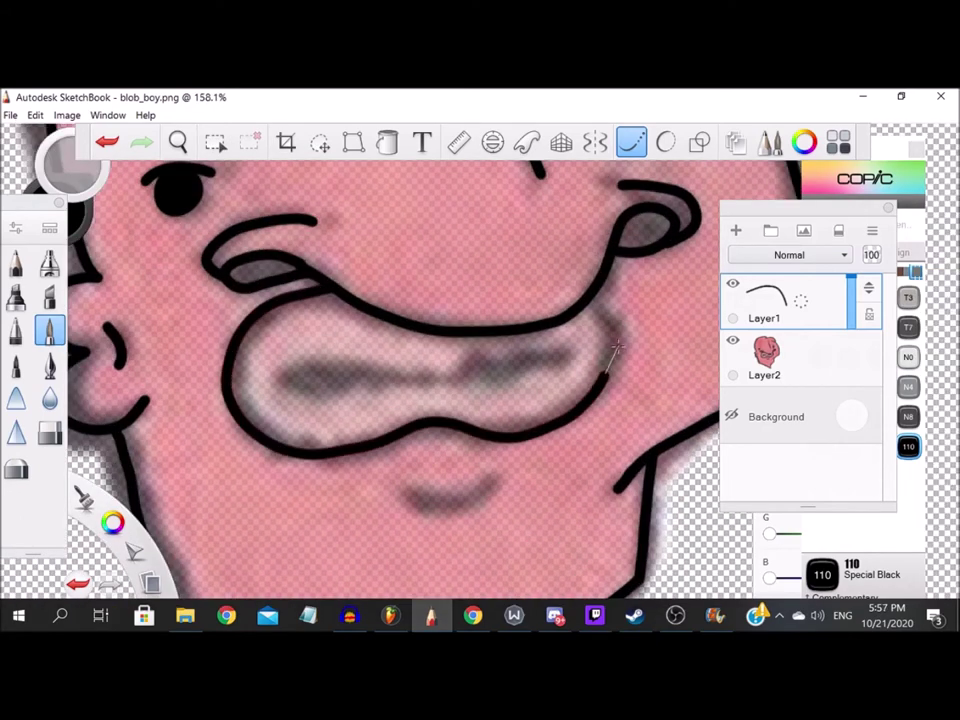
scroll(551, 318, "up", 3)
mouse_move(133, 392)
left_mouse_down()
mouse_move(250, 382)
mouse_move(314, 399)
mouse_move(470, 369)
mouse_move(513, 385)
mouse_move(612, 365)
left_mouse_up()
scroll(481, 362, "down", 11)
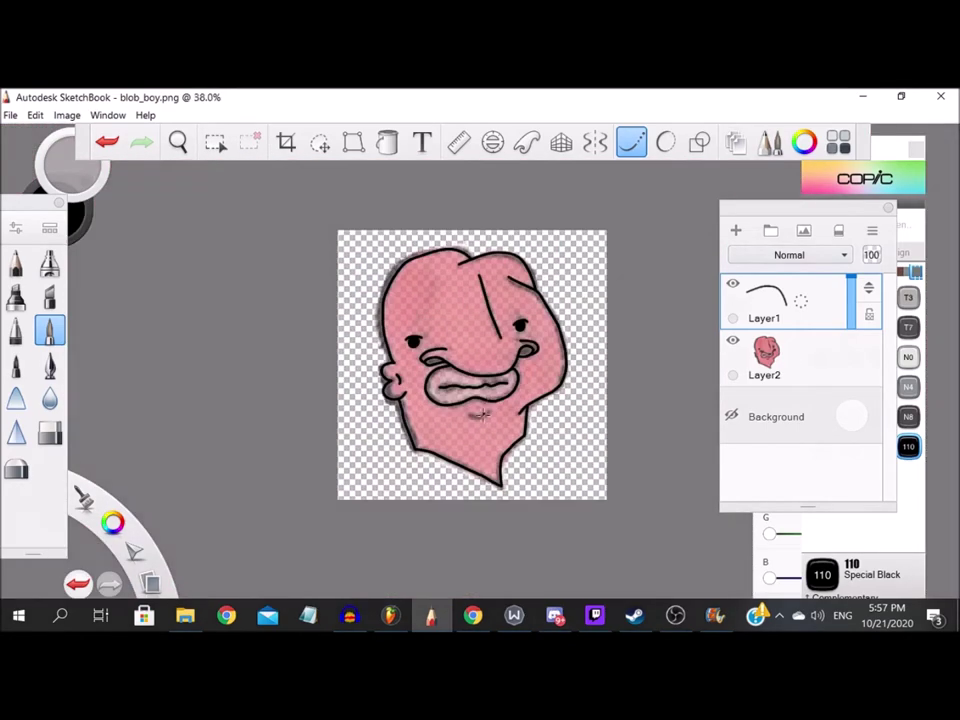
Trace the small curved crease below the mouth.
scroll(464, 398, "up", 11)
mouse_move(419, 353)
left_mouse_down()
mouse_move(475, 375)
mouse_move(541, 357)
left_mouse_up()
scroll(537, 357, "down", 6)
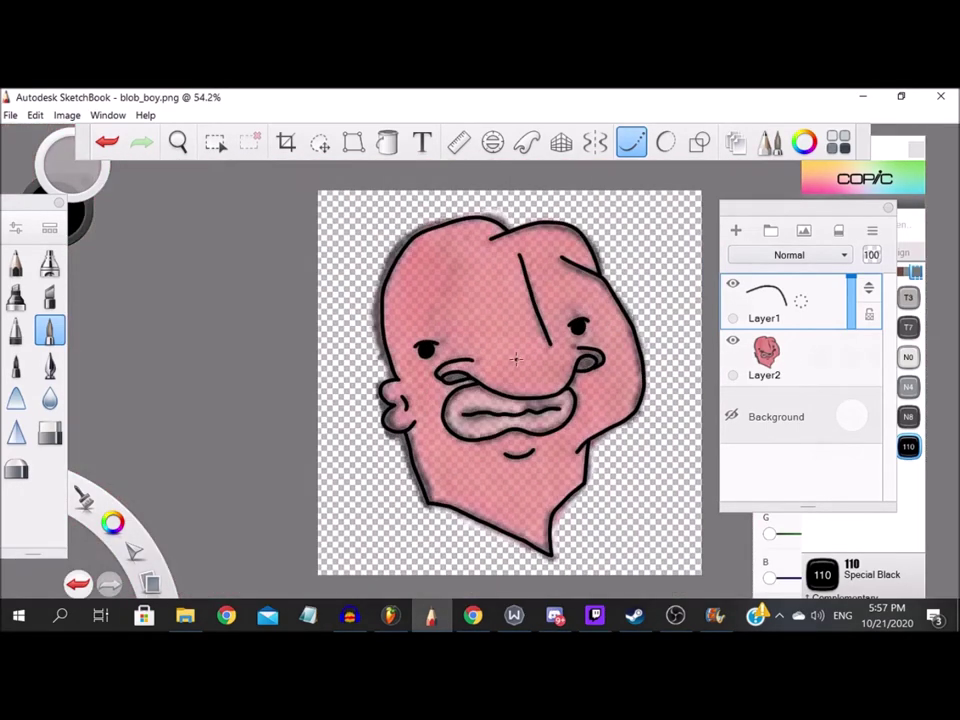
Hide the Layer2 reference to check the line art alone, and show it again.
left_click(733, 341)
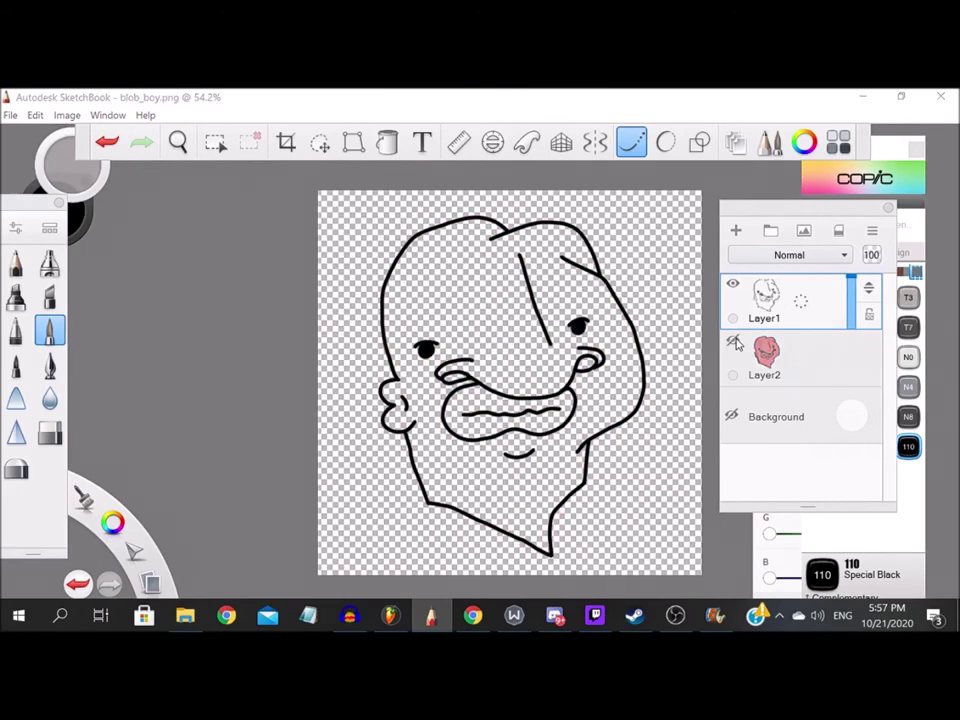
left_click(888, 160)
left_click(733, 341)
Choose the Copic colour RV42 Salmon Pink and add a new layer directly above Layer2.
left_click(899, 209)
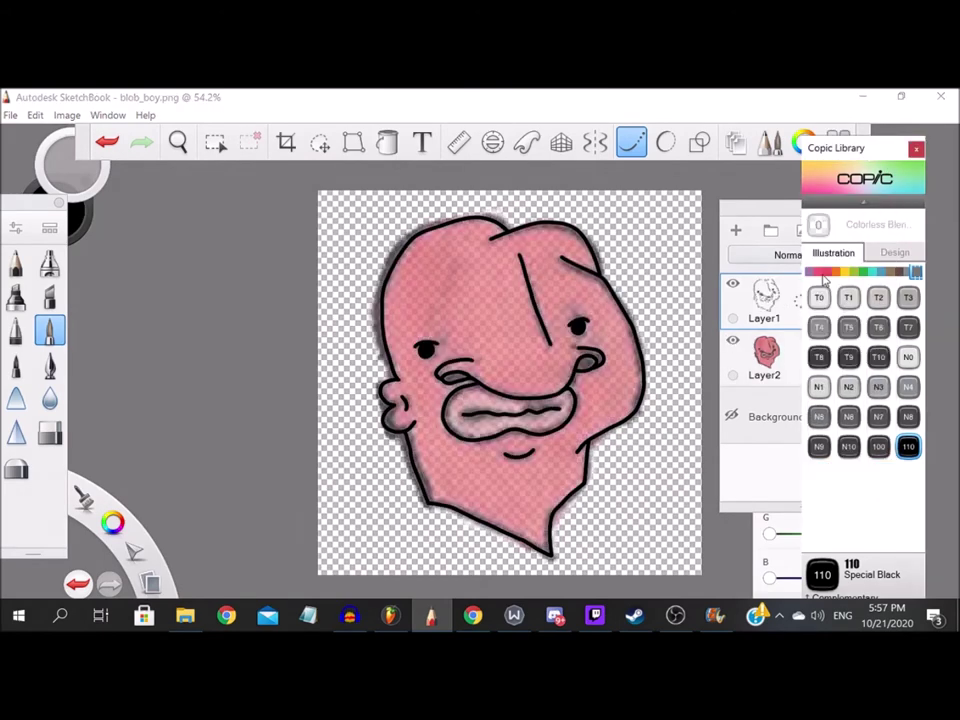
left_click(820, 273)
left_click(850, 359)
left_click(782, 360)
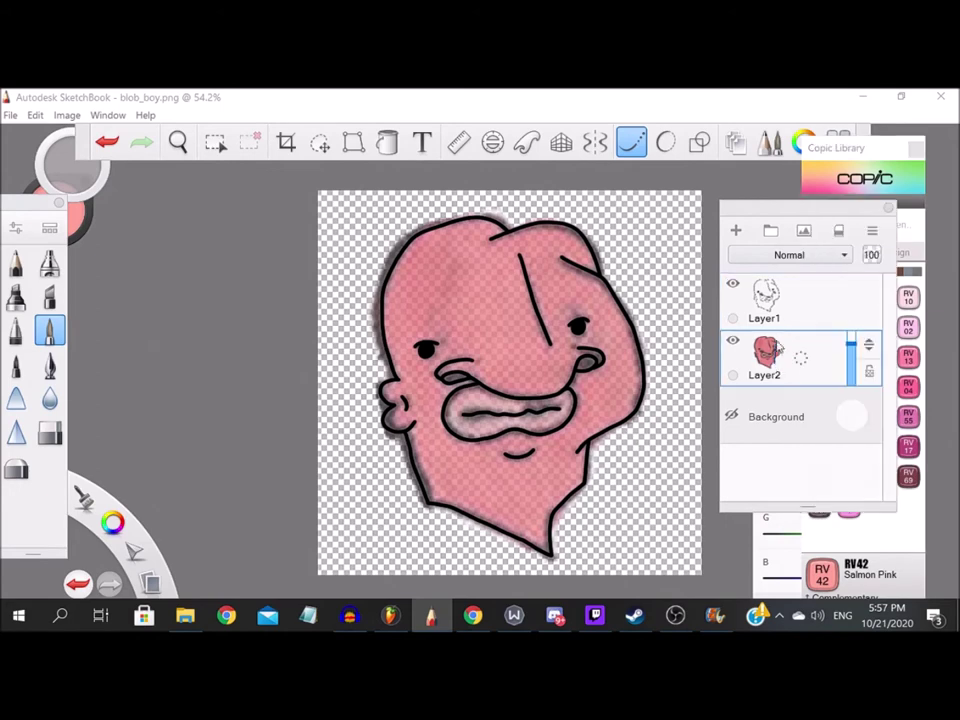
left_click(736, 230)
Adjust the paintbrush size and fill the lips with RV42 Salmon Pink on Layer3.
scroll(485, 454, "up", 6)
scroll(540, 347, "up", 2)
double_click(51, 330)
left_click_drag(450, 398, 472, 399)
left_click(666, 176)
mouse_move(435, 251)
left_mouse_down()
mouse_move(345, 286)
mouse_move(342, 346)
mouse_move(321, 360)
mouse_move(406, 411)
mouse_move(574, 371)
mouse_move(677, 394)
mouse_move(405, 450)
left_mouse_up()
scroll(688, 393, "up", 2)
mouse_move(405, 450)
left_mouse_down()
mouse_move(496, 417)
mouse_move(538, 354)
mouse_move(561, 288)
mouse_move(394, 352)
mouse_move(437, 354)
left_mouse_up()
mouse_move(300, 325)
left_mouse_down()
mouse_move(379, 377)
mouse_move(610, 399)
left_mouse_up()
mouse_move(489, 349)
left_mouse_down()
mouse_move(225, 444)
mouse_move(311, 341)
mouse_move(411, 331)
mouse_move(441, 311)
left_mouse_up()
scroll(441, 330, "down", 10)
Select Layer2 and raise its opacity to full.
scroll(446, 290, "up", 2)
left_click(889, 155)
left_click(780, 412)
left_click_drag(851, 408, 840, 354)
Try several Copic pinks, including RV13, RV14 and R43, and settle on R22 Light Prawn for the skin.
left_click(907, 356)
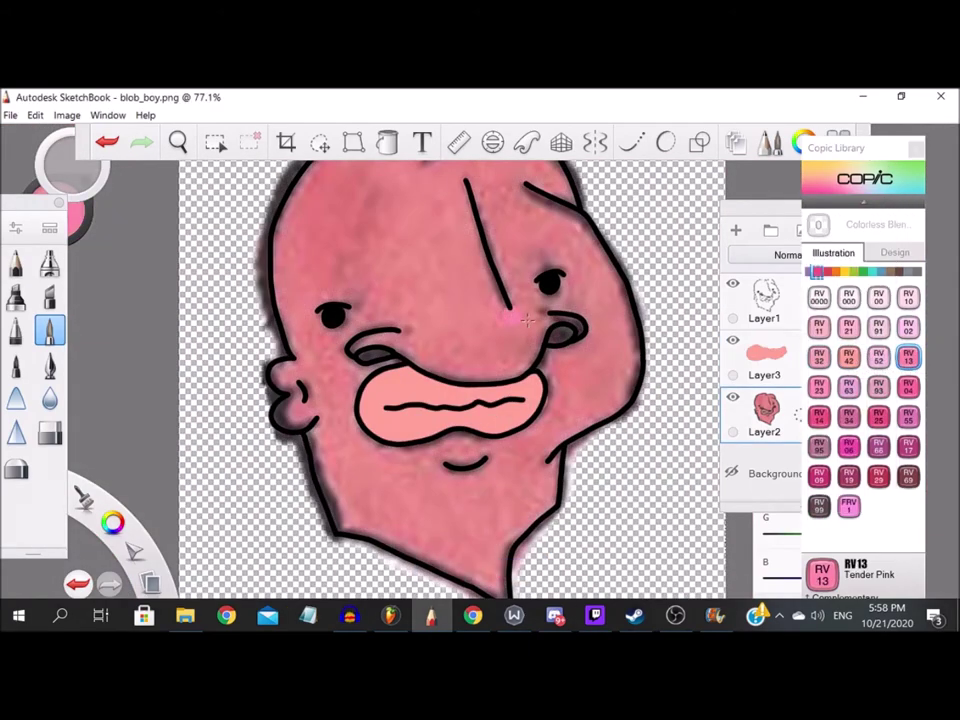
left_click(819, 386)
left_click(849, 416)
left_click(819, 416)
left_click(828, 273)
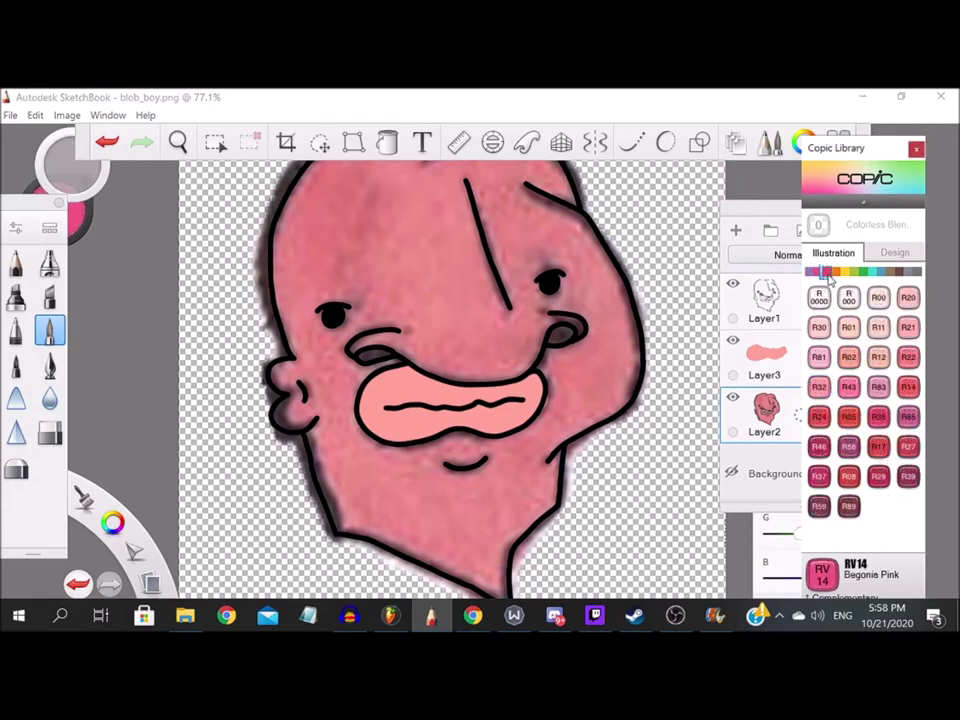
left_click(849, 386)
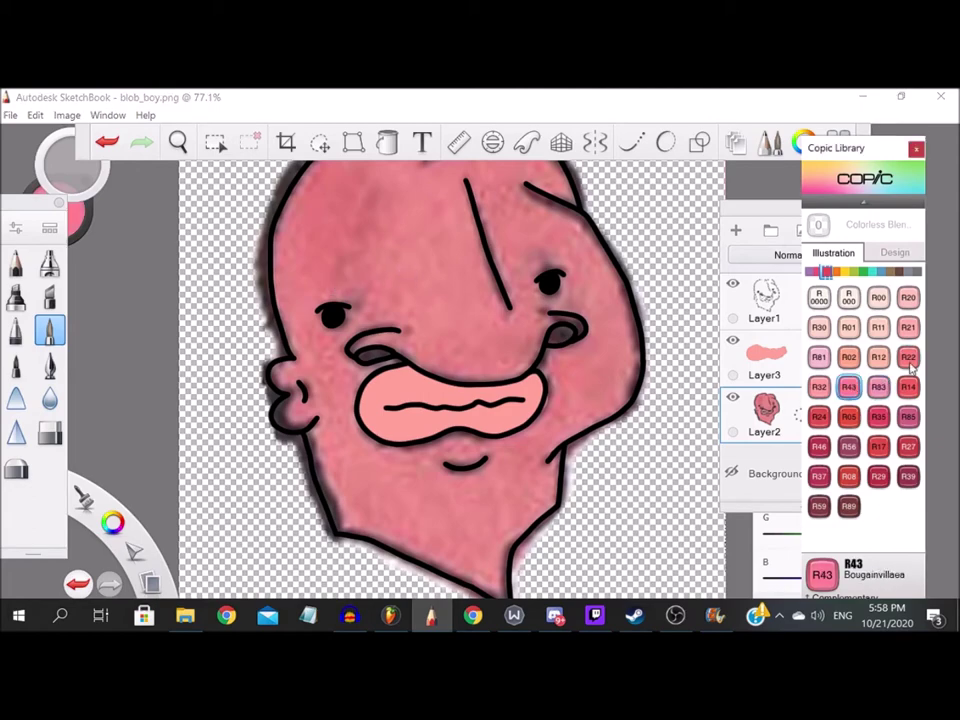
left_click(908, 356)
Paint the skin around the left eye, left nostril and ear with R22 Light Prawn on Layer2.
scroll(394, 170, "up", 4)
left_click_drag(392, 226, 477, 436)
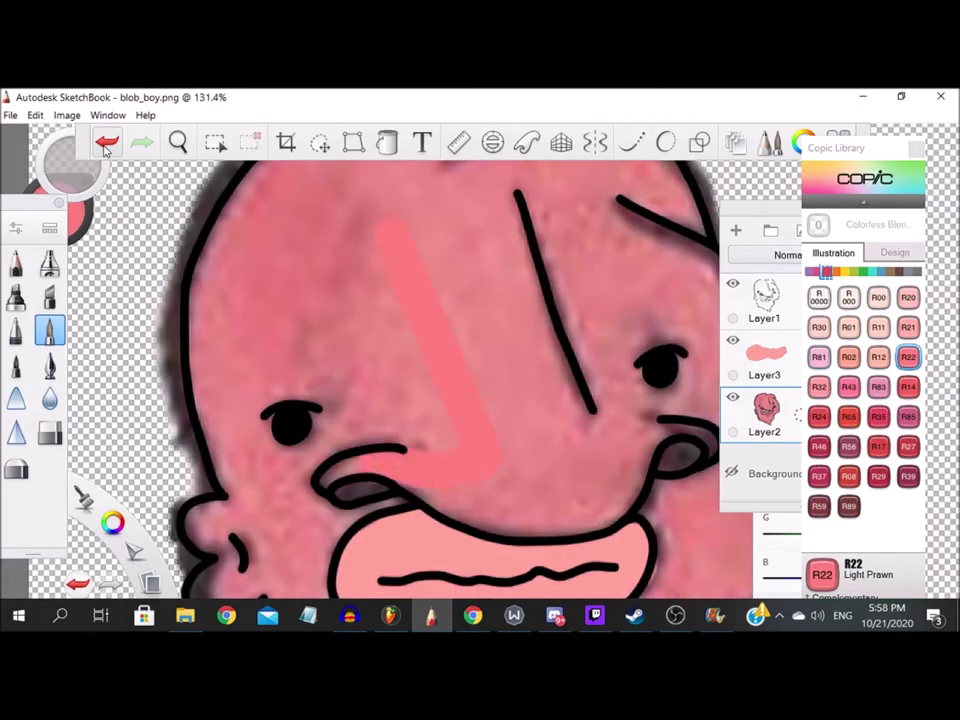
scroll(397, 425, "up", 1)
scroll(445, 395, "down", 2)
scroll(385, 408, "up", 1)
mouse_move(400, 430)
left_mouse_down()
mouse_move(365, 438)
mouse_move(350, 338)
mouse_move(296, 350)
left_mouse_up()
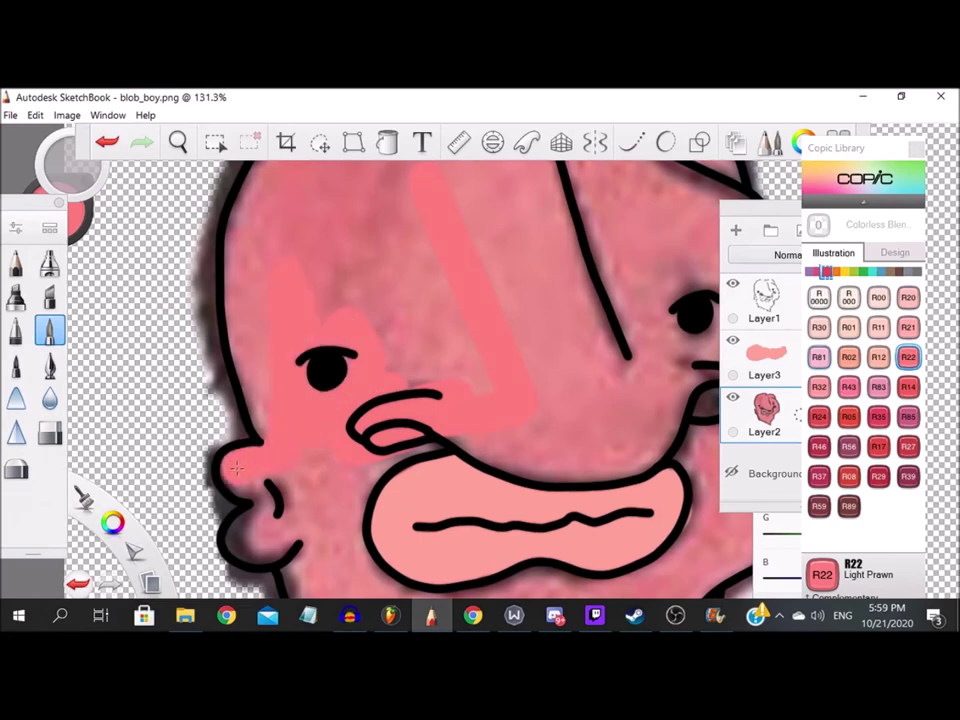
mouse_move(237, 467)
left_mouse_down()
mouse_move(268, 484)
mouse_move(245, 532)
left_mouse_up()
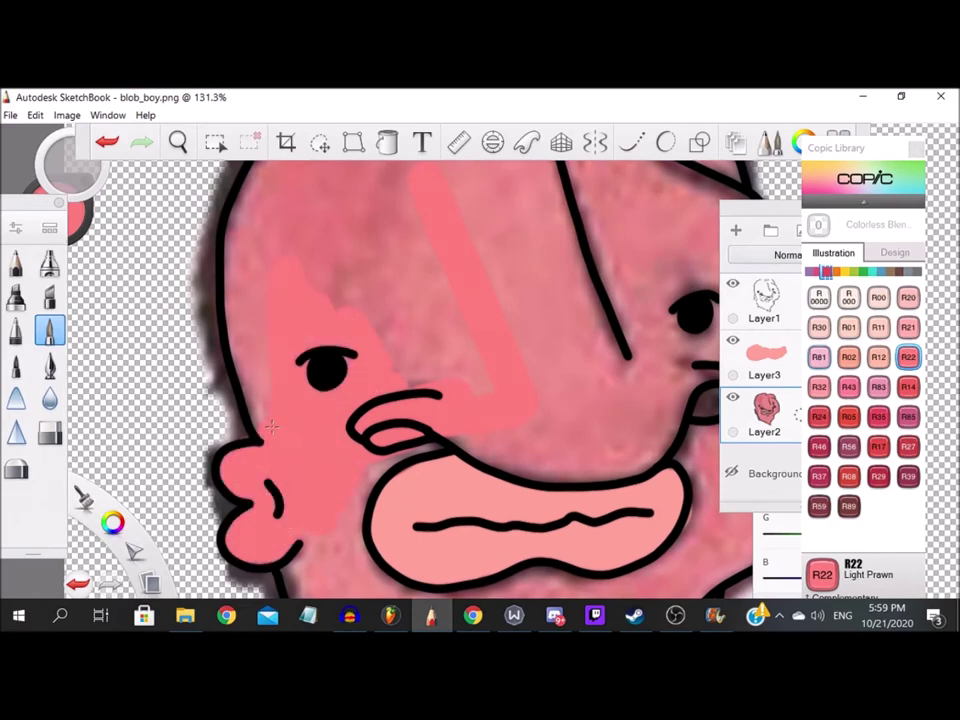
scroll(243, 235, "down", 9)
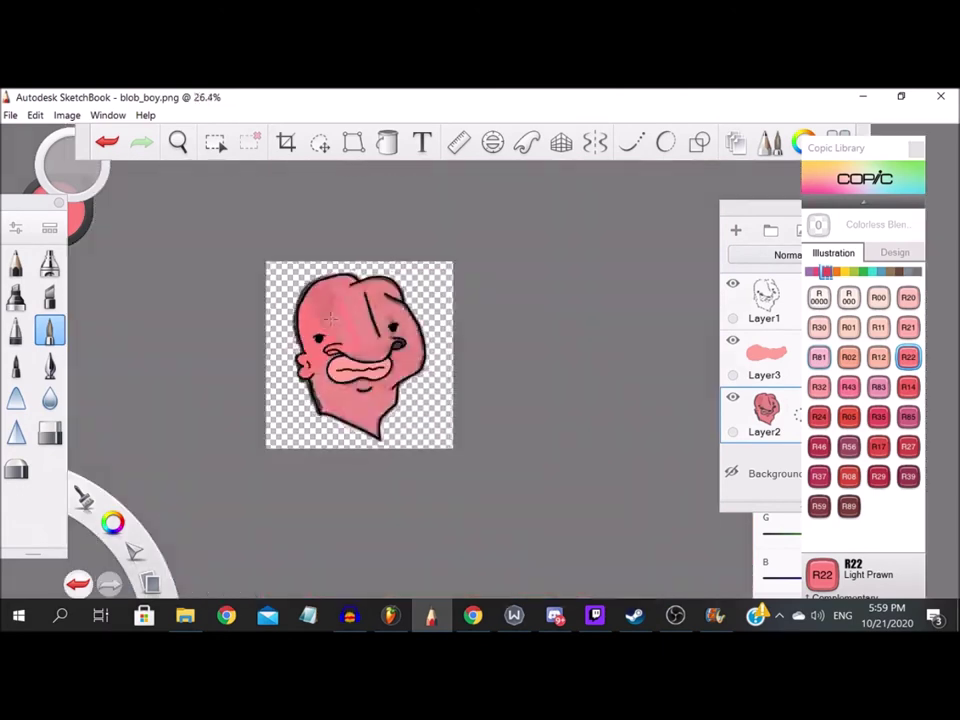
Paint the upper left part of the head with R22 Light Prawn, working inward from the outline.
scroll(341, 492, "up", 9)
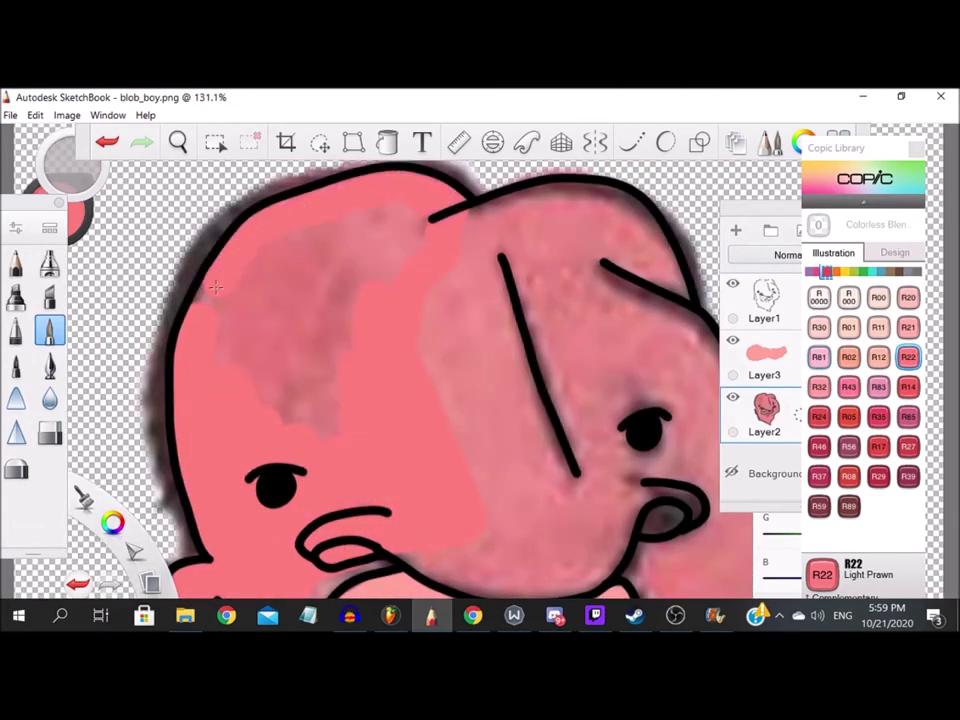
mouse_move(222, 292)
left_mouse_down()
mouse_move(322, 406)
mouse_move(275, 427)
mouse_move(404, 252)
mouse_move(340, 330)
mouse_move(320, 378)
mouse_move(324, 259)
mouse_move(287, 370)
mouse_move(270, 252)
left_mouse_up()
scroll(270, 252, "down", 9)
Paint R22 Light Prawn beside the lips and along the inner edge of the left jaw and neck outline.
scroll(421, 263, "up", 11)
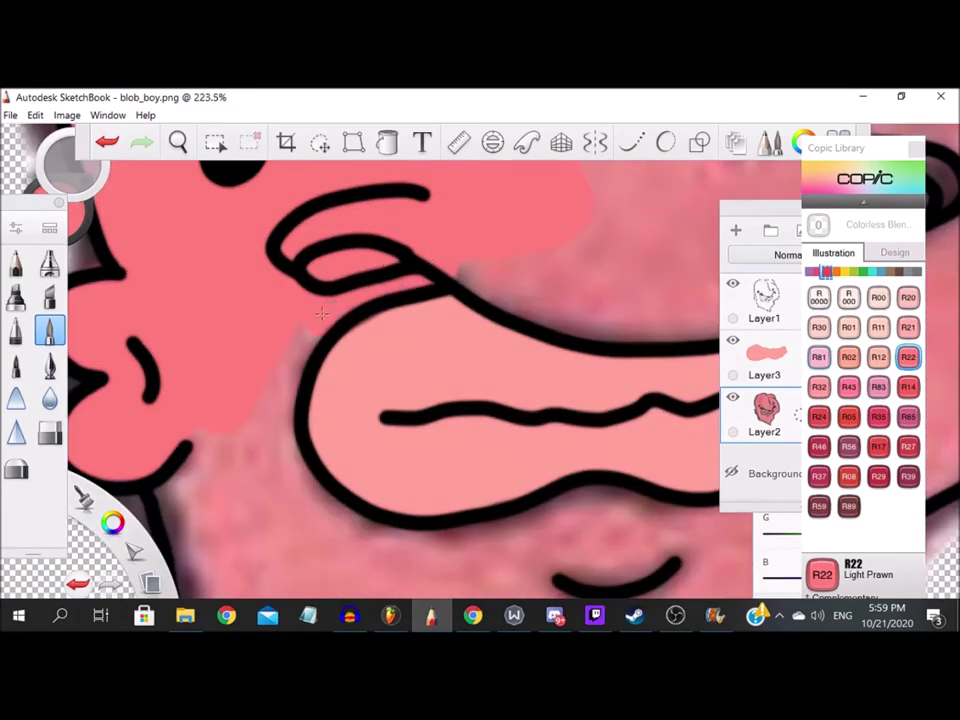
scroll(214, 450, "down", 4)
scroll(182, 268, "up", 1)
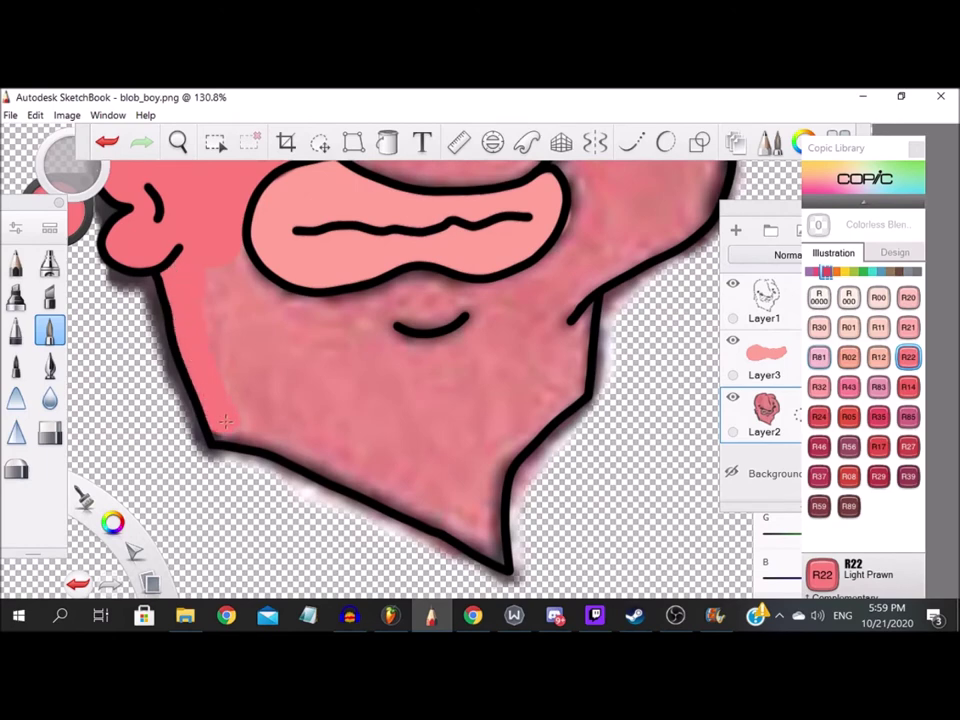
mouse_move(365, 480)
left_mouse_down()
mouse_move(476, 529)
mouse_move(505, 555)
left_mouse_up()
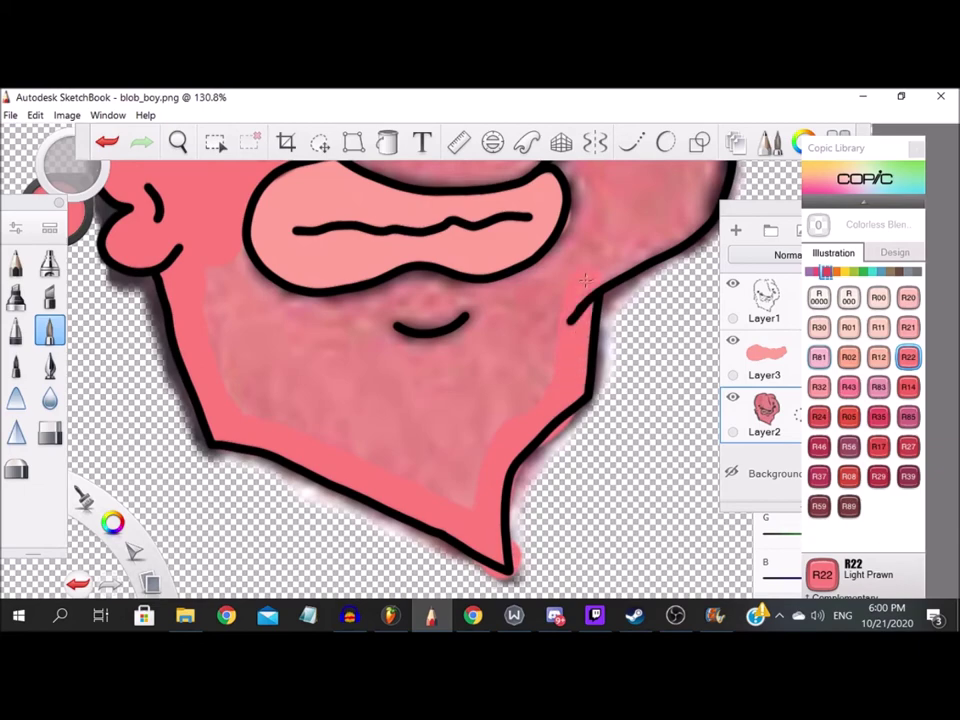
Paint R22 Light Prawn along the inner edge of the right cheek.
scroll(613, 222, "down", 10)
scroll(627, 202, "up", 12)
mouse_move(620, 216)
left_mouse_down()
mouse_move(627, 305)
mouse_move(612, 369)
mouse_move(560, 417)
left_mouse_up()
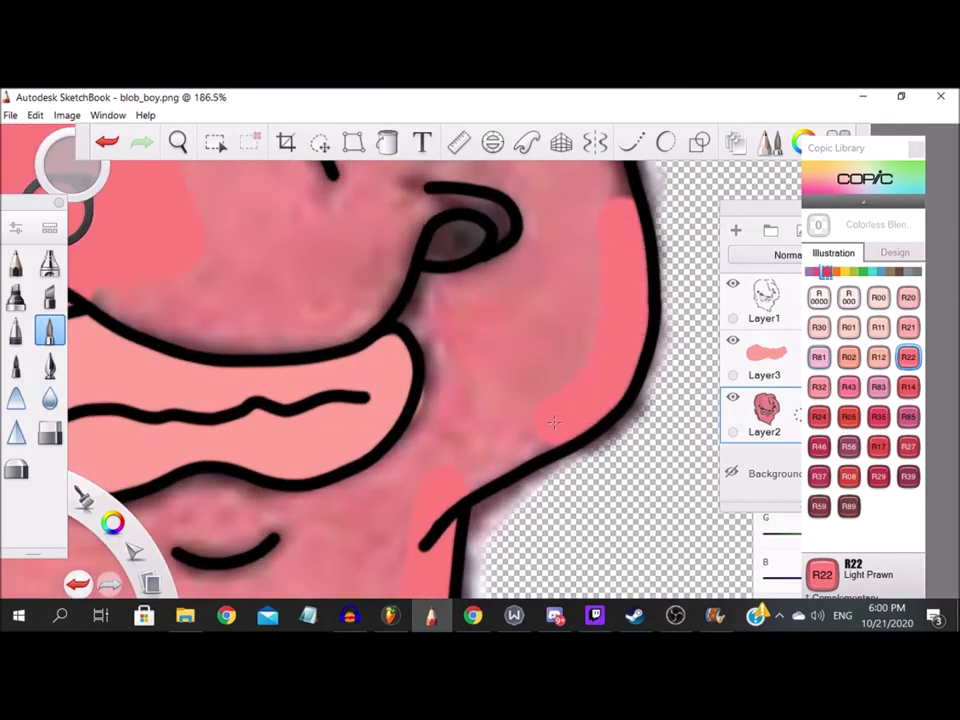
scroll(464, 477, "down", 4)
Paint R22 Light Prawn along the right edge of the head and inside the upper right lobe, undoing one stray dab.
scroll(321, 214, "up", 4)
mouse_move(318, 205)
left_mouse_down()
mouse_move(427, 263)
mouse_move(457, 308)
left_mouse_up()
scroll(532, 467, "down", 4)
scroll(463, 356, "up", 6)
left_click(463, 356)
key("ctrl+z")
scroll(462, 358, "down", 2)
mouse_move(482, 409)
left_mouse_down()
mouse_move(443, 301)
mouse_move(374, 272)
mouse_move(298, 274)
mouse_move(344, 264)
mouse_move(220, 294)
left_mouse_up()
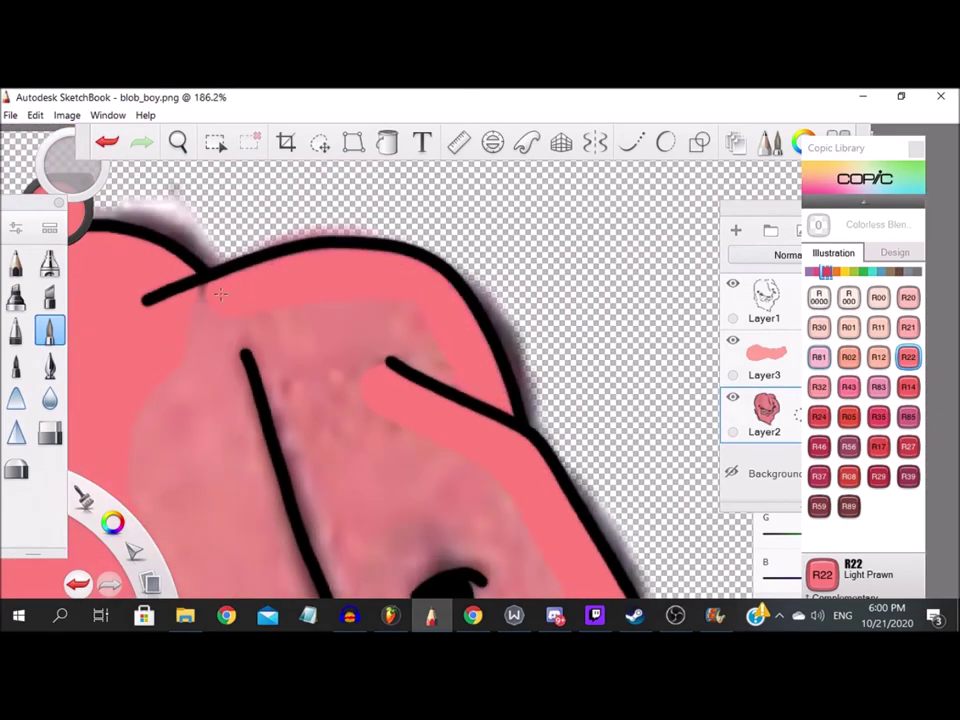
Fill the forehead on both sides of the long crease with R22 Light Prawn.
scroll(438, 352, "down", 4)
scroll(314, 229, "up", 3)
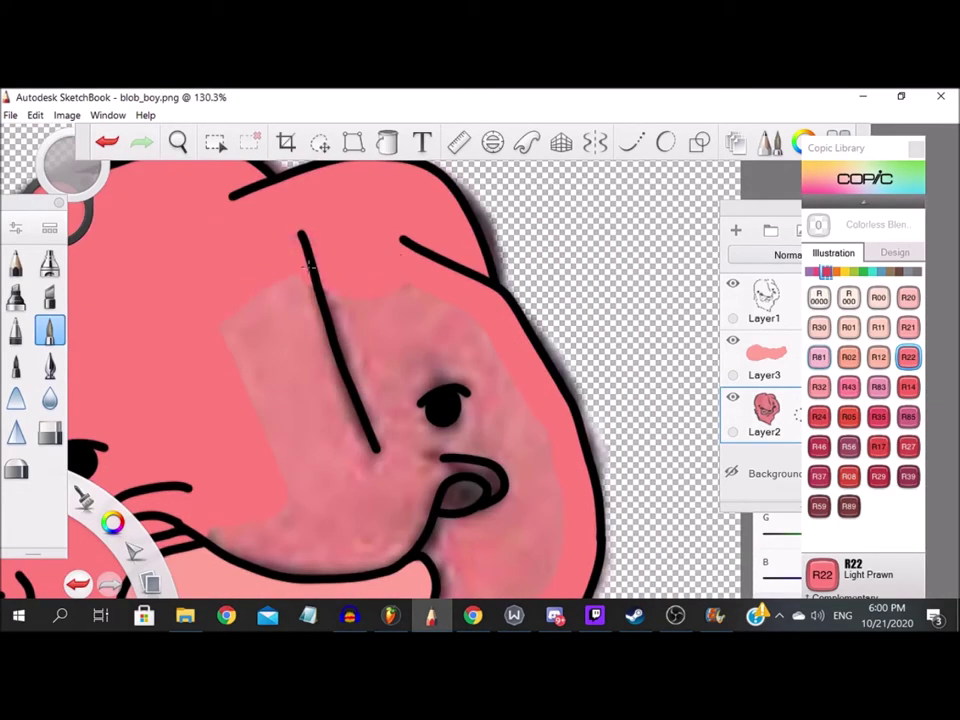
mouse_move(457, 307)
left_mouse_down()
mouse_move(228, 441)
mouse_move(484, 319)
mouse_move(465, 379)
mouse_move(249, 478)
left_mouse_up()
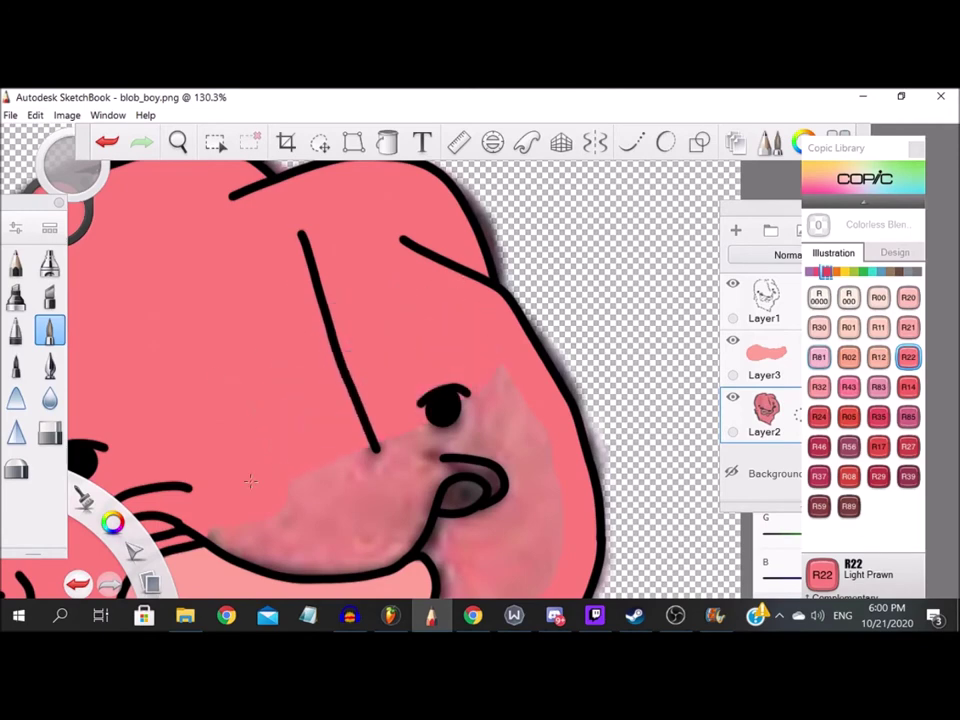
scroll(422, 242, "down", 3)
Fill the skin around the right eye and nostril, the right cheek and the nose with R22 Light Prawn.
scroll(442, 320, "up", 3)
left_click(444, 318)
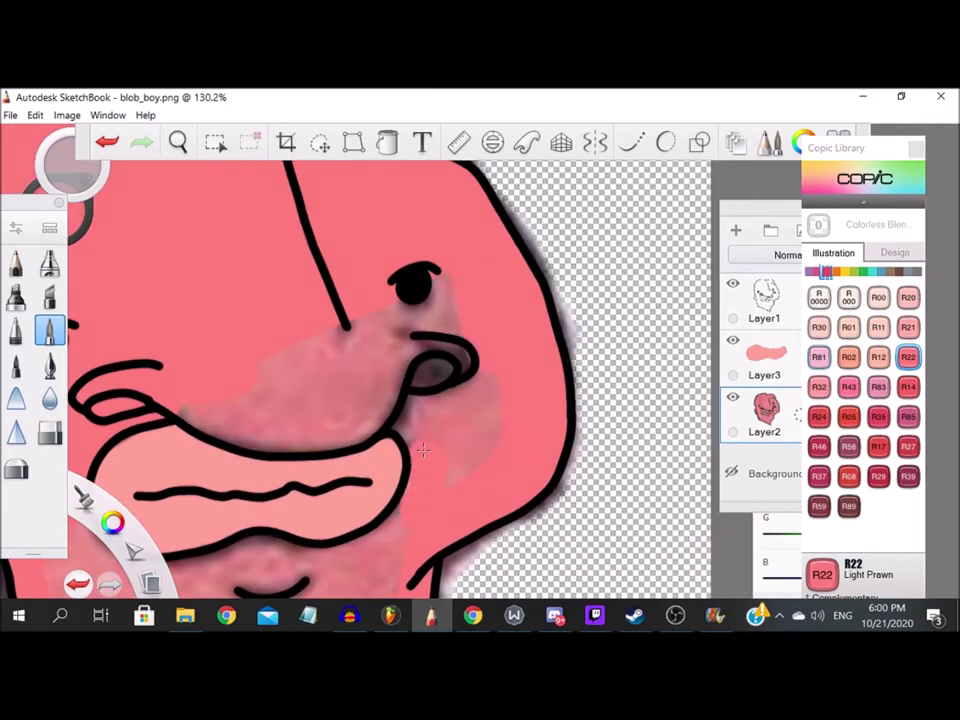
scroll(229, 397, "up", 3)
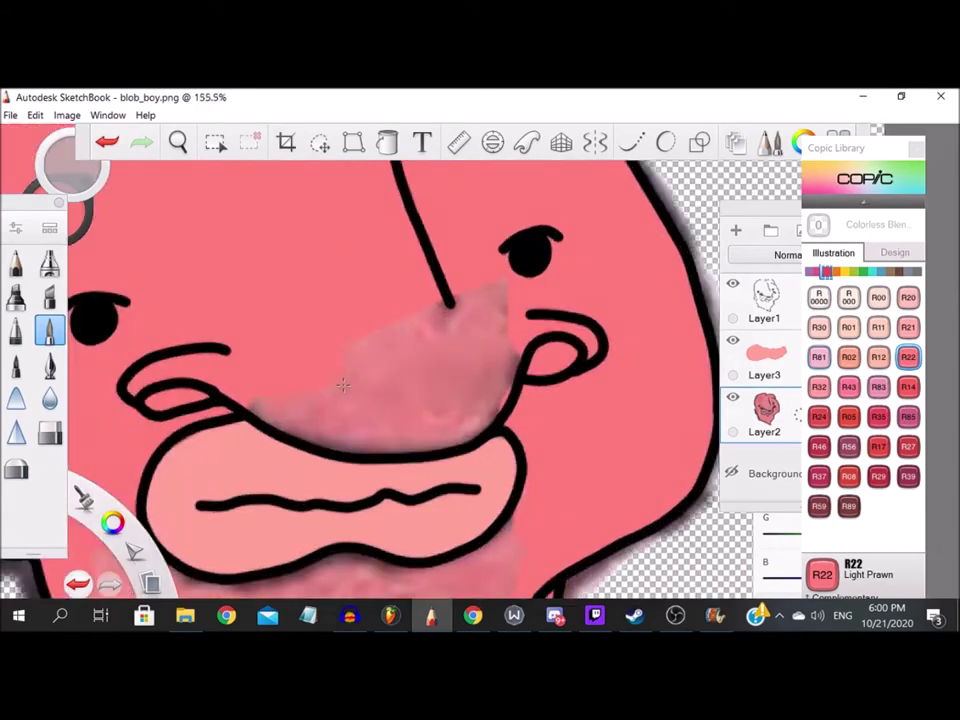
mouse_move(229, 397)
left_mouse_down()
mouse_move(303, 443)
mouse_move(375, 455)
mouse_move(445, 449)
left_mouse_up()
mouse_move(509, 437)
left_mouse_down()
mouse_move(567, 421)
mouse_move(542, 361)
mouse_move(590, 241)
mouse_move(417, 359)
mouse_move(346, 314)
mouse_move(324, 357)
left_mouse_up()
scroll(324, 357, "down", 5)
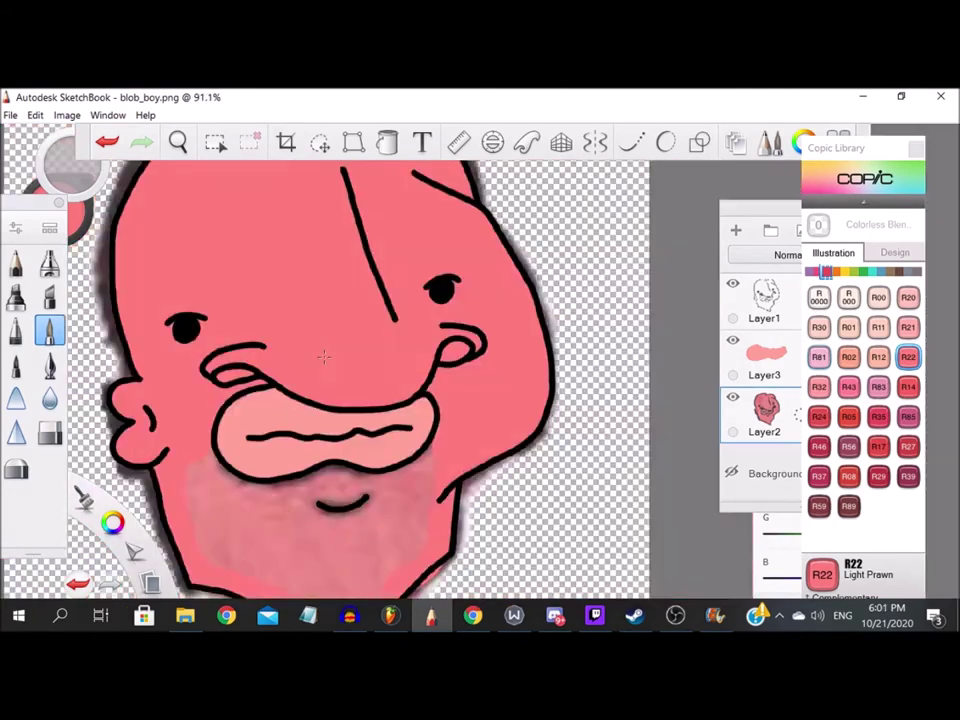
Fill the chin and jaw below the mouth with R22 Light Prawn, covering the remaining blotchy skin on Layer2.
scroll(152, 305, "up", 2)
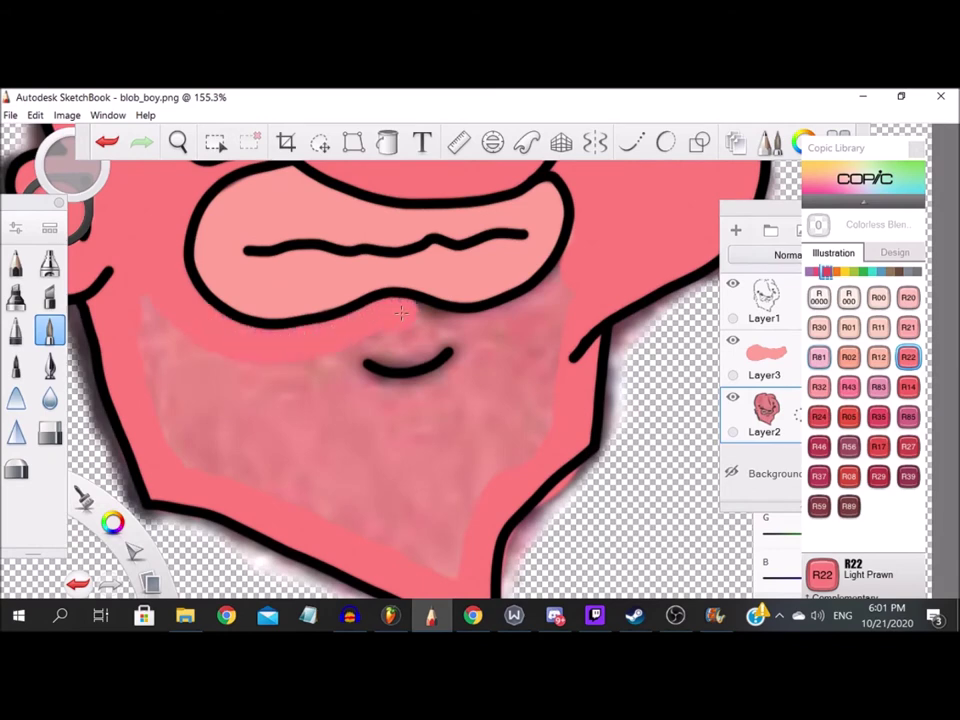
mouse_move(400, 313)
left_mouse_down()
mouse_move(445, 328)
mouse_move(500, 320)
left_mouse_up()
left_click_drag(350, 352, 513, 356)
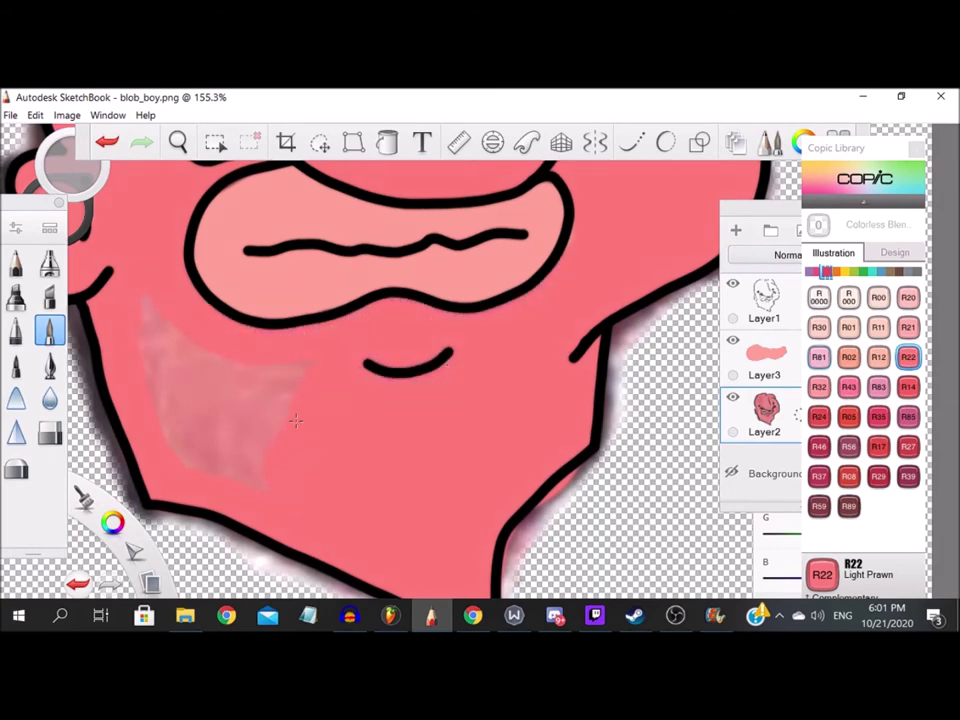
scroll(165, 365, "down", 5)
scroll(150, 360, "up", 4)
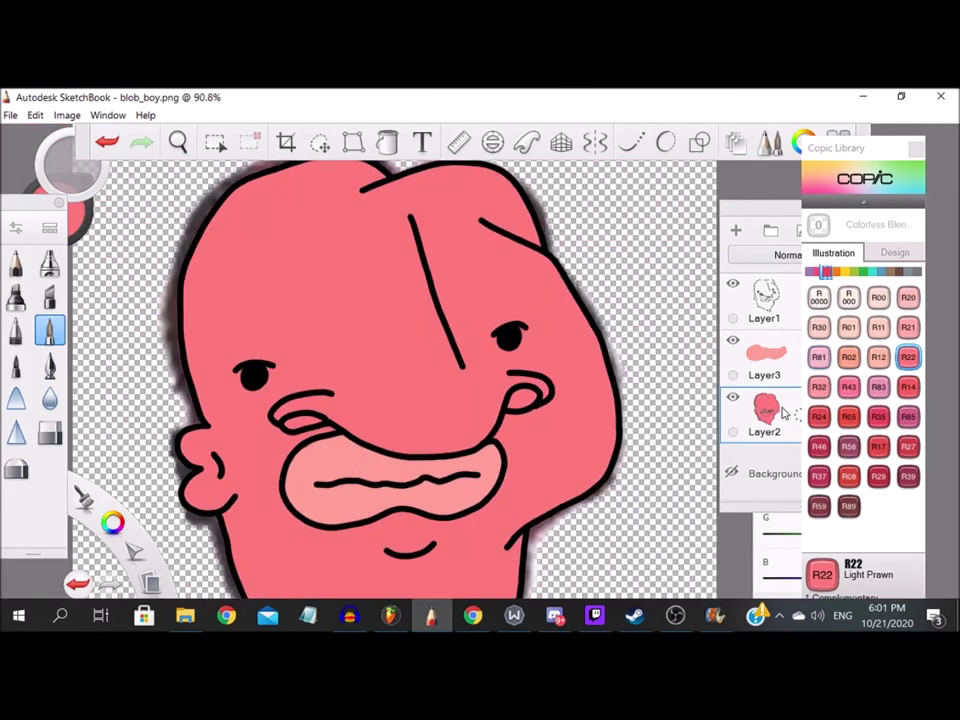
Merge Layer3 with the layer below it.
left_click(779, 369)
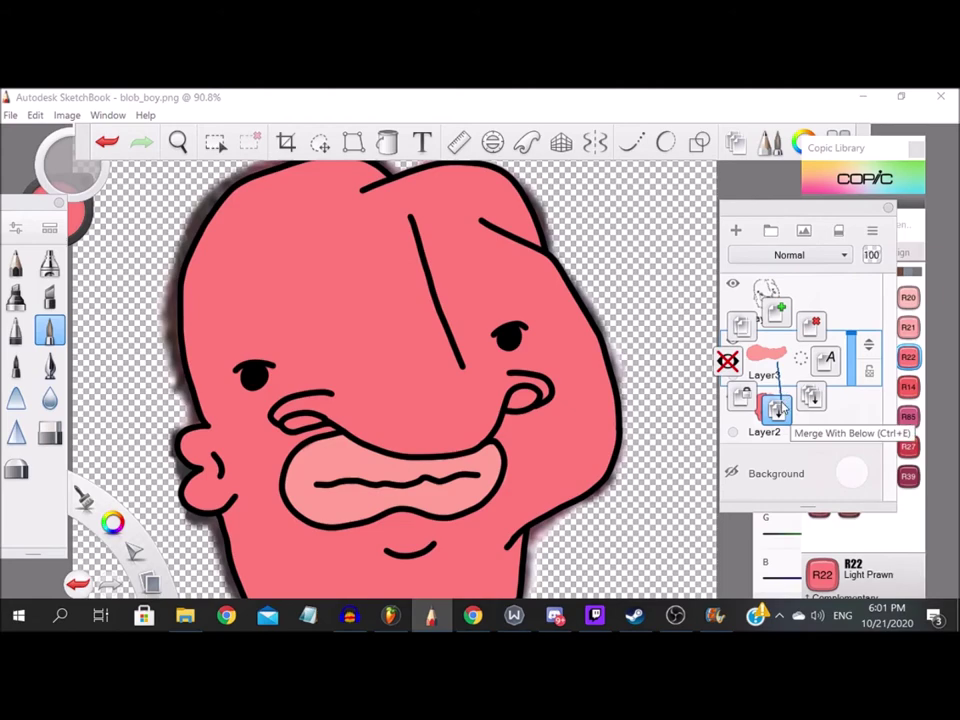
left_click(779, 408)
scroll(396, 300, "down", 3)
Erase the dark fringe outside the head's left outline on Layer2, down to the top of the ear.
scroll(396, 300, "up", 7)
mouse_move(389, 365)
left_mouse_down()
mouse_move(336, 508)
mouse_move(475, 262)
mouse_move(445, 238)
left_mouse_up()
scroll(374, 391, "down", 6)
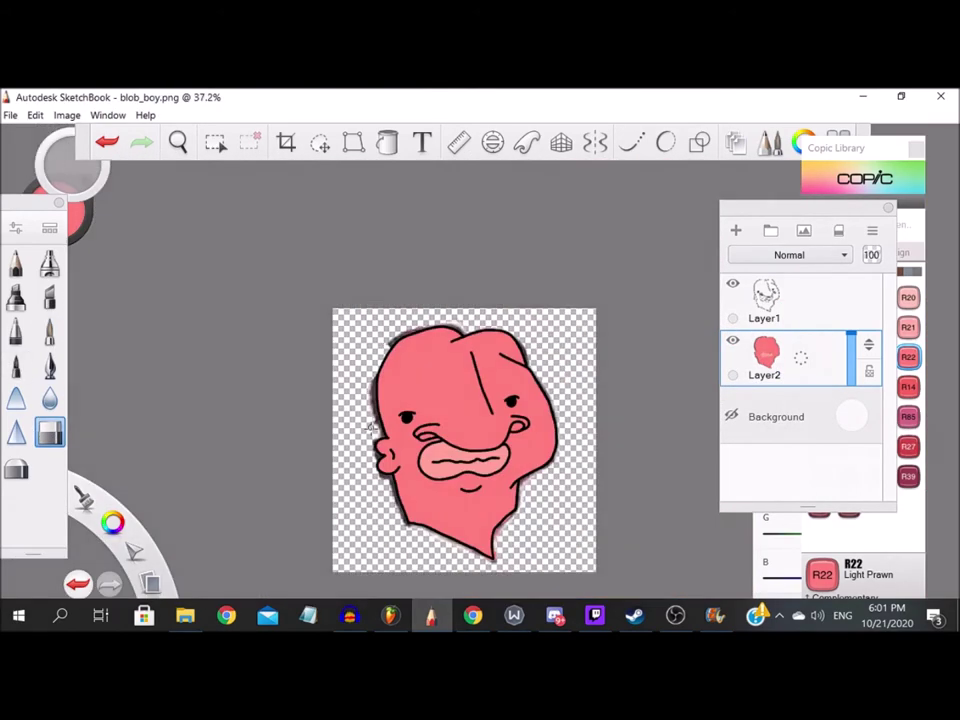
scroll(373, 414, "up", 5)
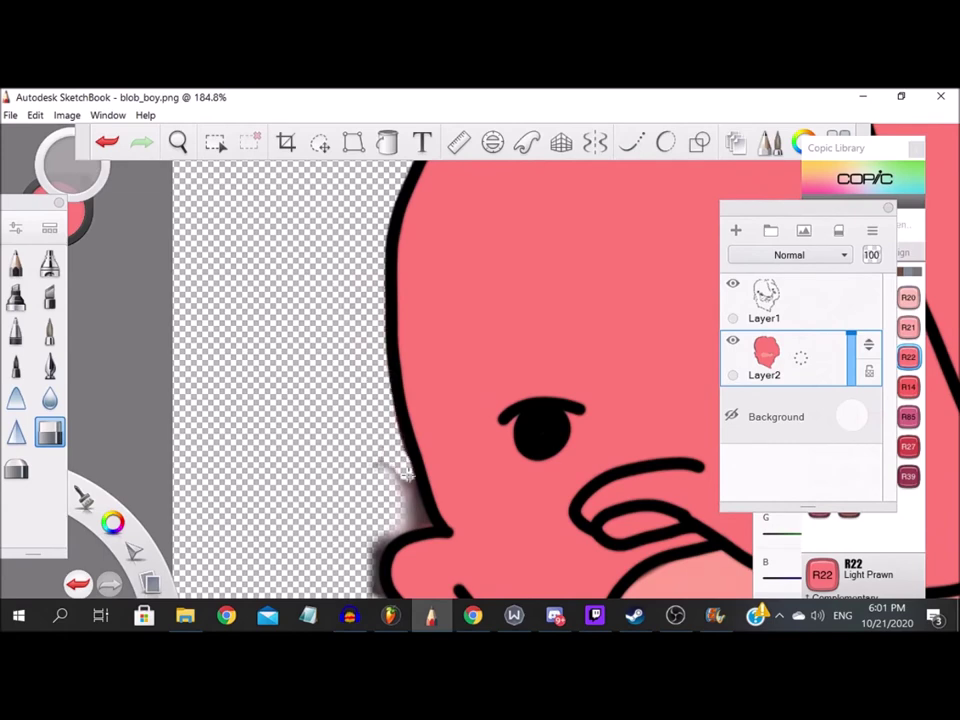
mouse_move(366, 548)
left_mouse_down()
mouse_move(366, 272)
mouse_move(404, 488)
left_mouse_up()
scroll(366, 272, "up", 3)
mouse_move(482, 555)
left_mouse_down()
mouse_move(419, 393)
mouse_move(390, 390)
mouse_move(369, 435)
mouse_move(541, 452)
mouse_move(533, 476)
left_mouse_up()
scroll(418, 546, "up", 2)
Erase the fringe around the ear and along the left edge of the neck on Layer2.
scroll(495, 448, "down", 5)
mouse_move(469, 388)
left_mouse_down()
mouse_move(485, 478)
mouse_move(464, 442)
mouse_move(490, 563)
left_mouse_up()
scroll(470, 485, "down", 8)
scroll(525, 556, "up", 7)
scroll(305, 272, "up", 1)
mouse_move(318, 316)
left_mouse_down()
mouse_move(369, 459)
mouse_move(339, 484)
left_mouse_up()
scroll(339, 484, "down", 3)
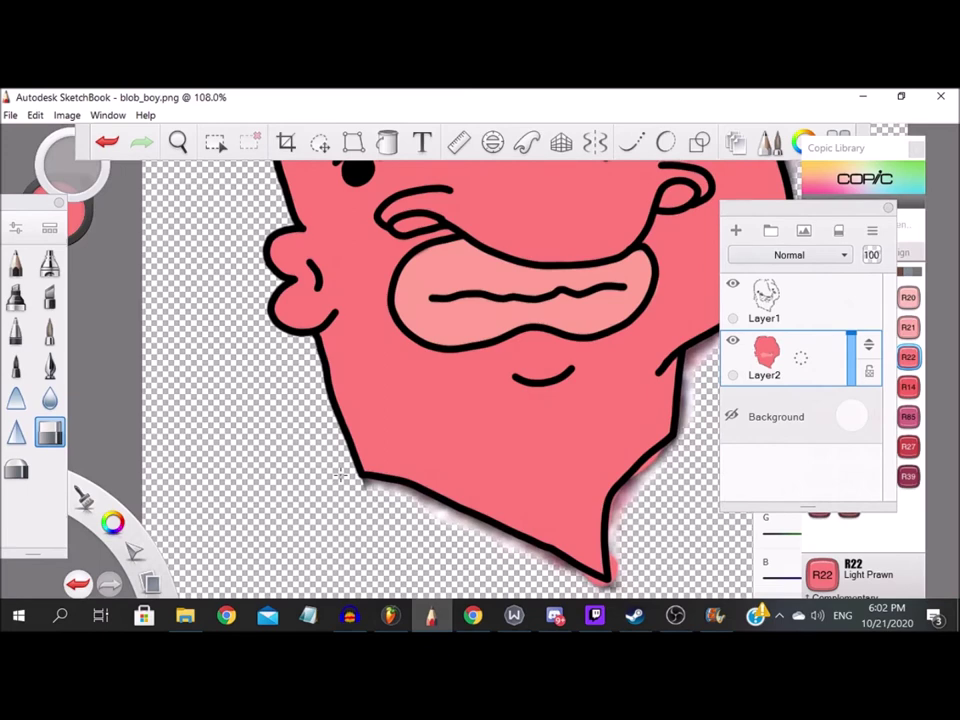
Erase the smudged fringe beneath the jawline from the pointed chin tip to the left corner.
scroll(340, 476, "up", 4)
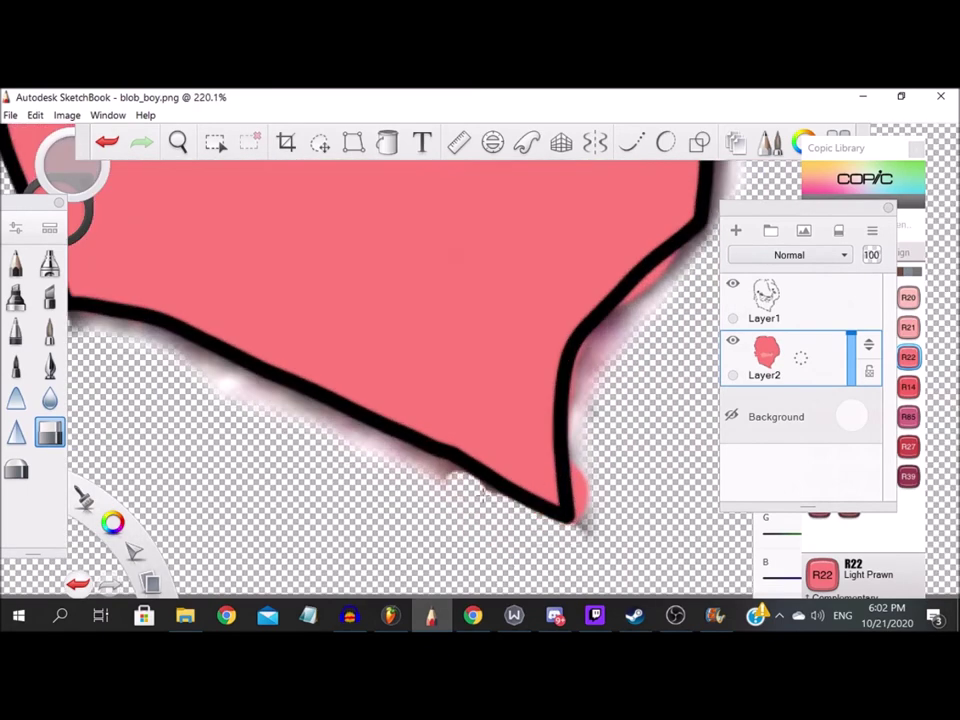
left_click_drag(460, 475, 294, 420)
left_click_drag(358, 452, 225, 385)
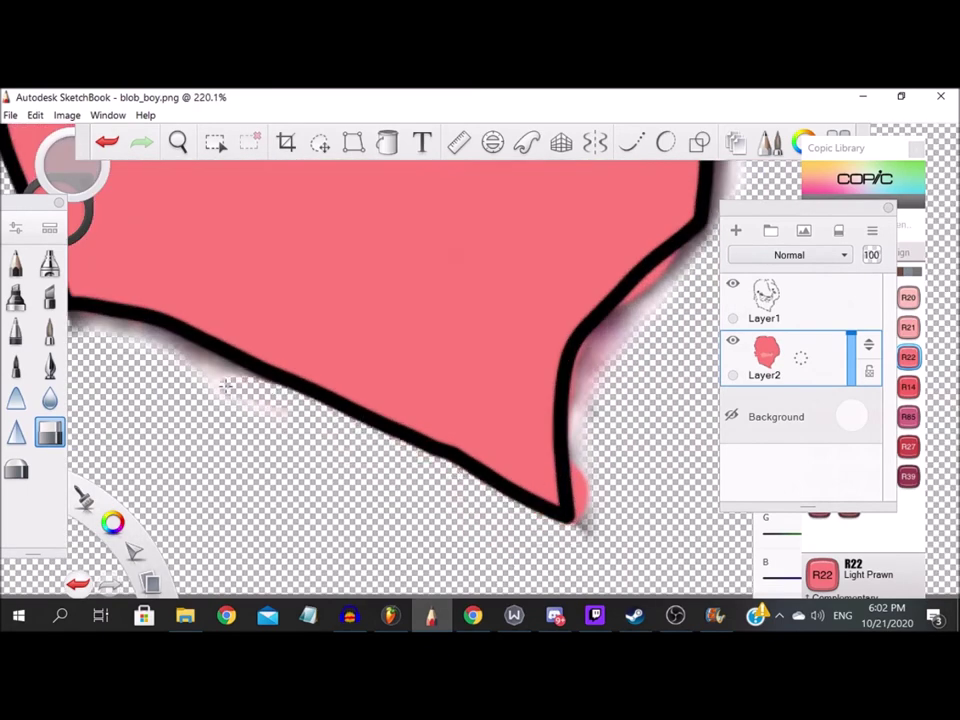
left_click_drag(284, 402, 120, 348)
left_click_drag(205, 372, 60, 333)
scroll(129, 343, "up", 5)
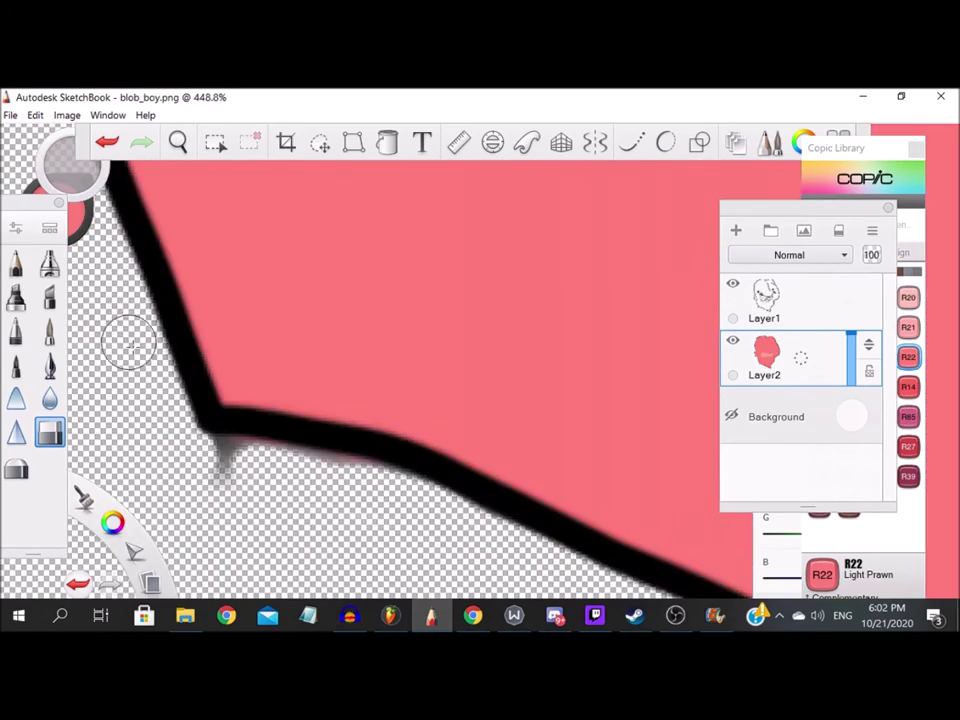
mouse_move(181, 452)
left_mouse_down()
mouse_move(216, 441)
mouse_move(488, 507)
left_mouse_up()
scroll(175, 410, "down", 8)
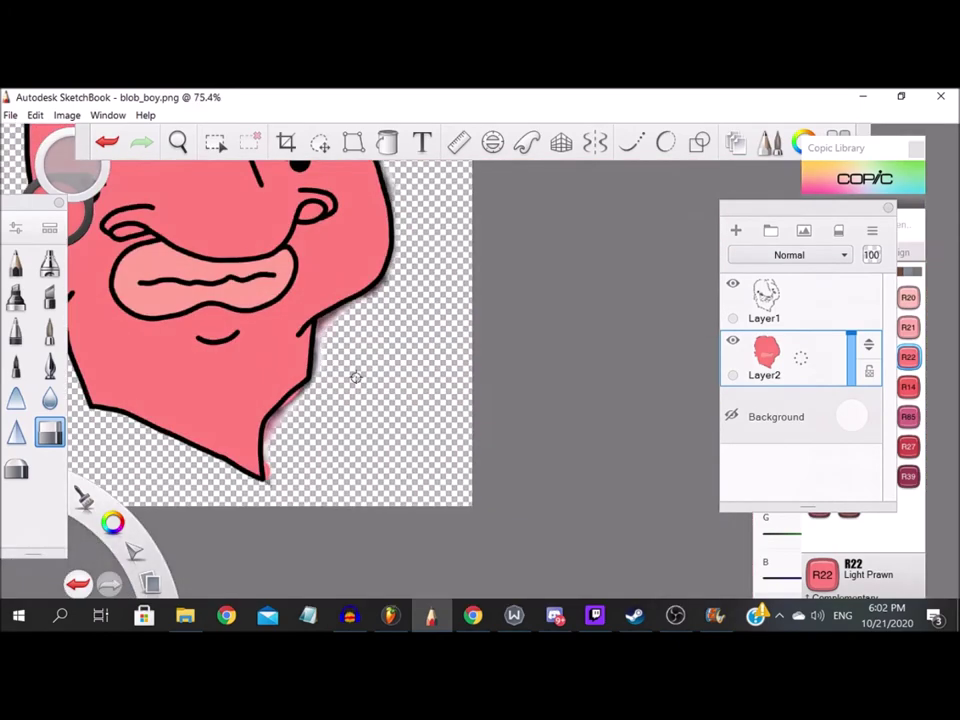
Erase the colour spilling past the right side of the chin tip and the right edge of the neck.
scroll(193, 461, "up", 5)
mouse_move(443, 285)
left_mouse_down()
mouse_move(372, 400)
mouse_move(372, 510)
mouse_move(478, 284)
left_mouse_up()
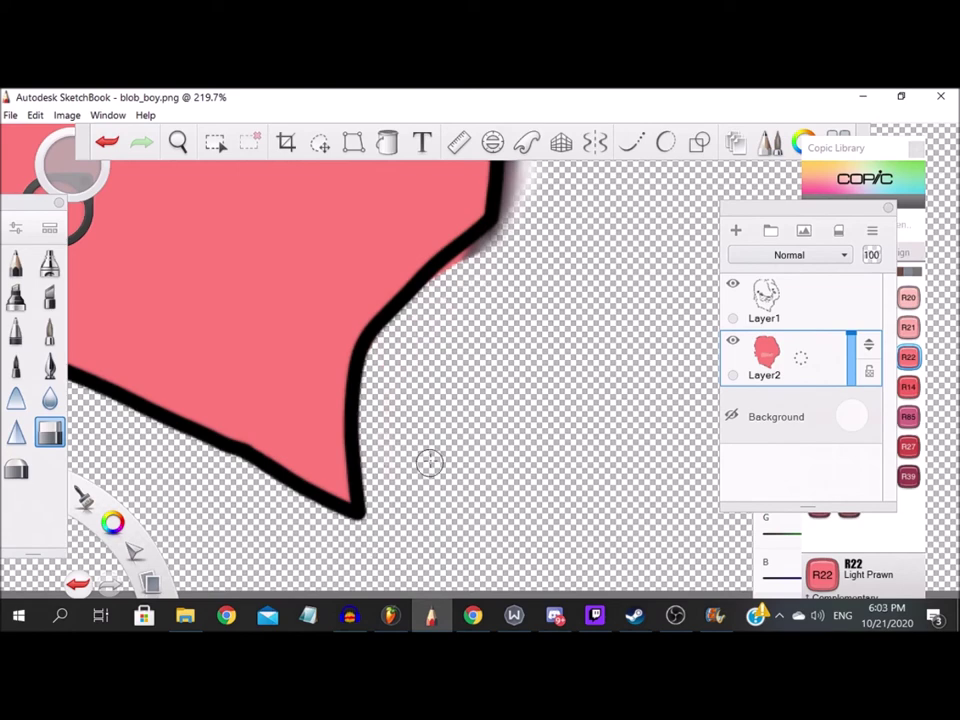
scroll(385, 489, "up", 2)
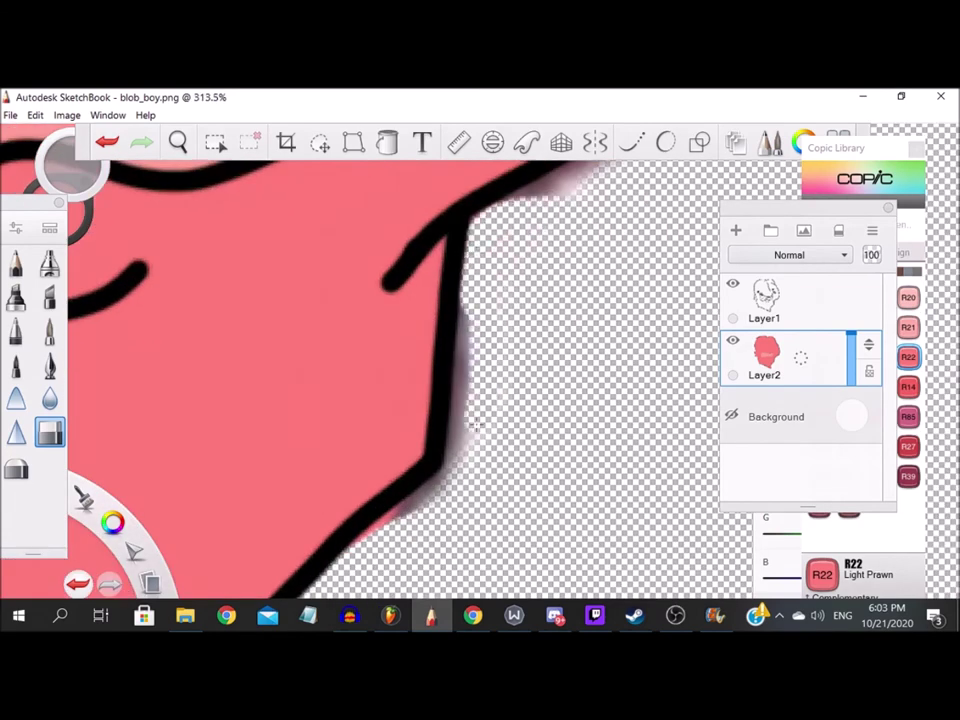
left_click_drag(481, 412, 466, 307)
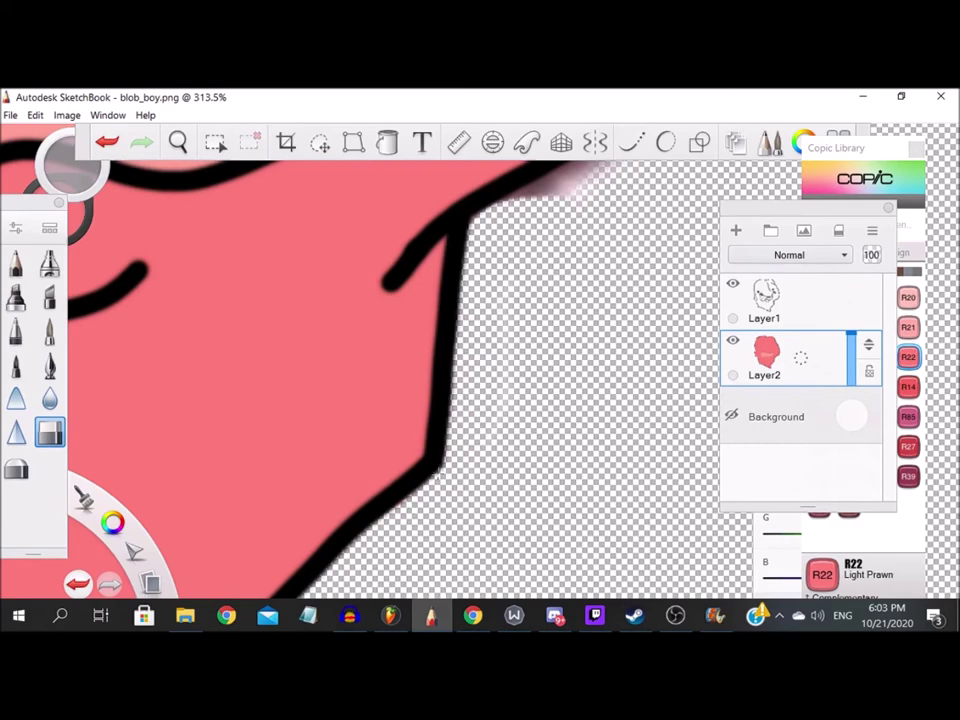
Erase the fringe under the right cheek and around its outer curve.
scroll(486, 246, "up", 2)
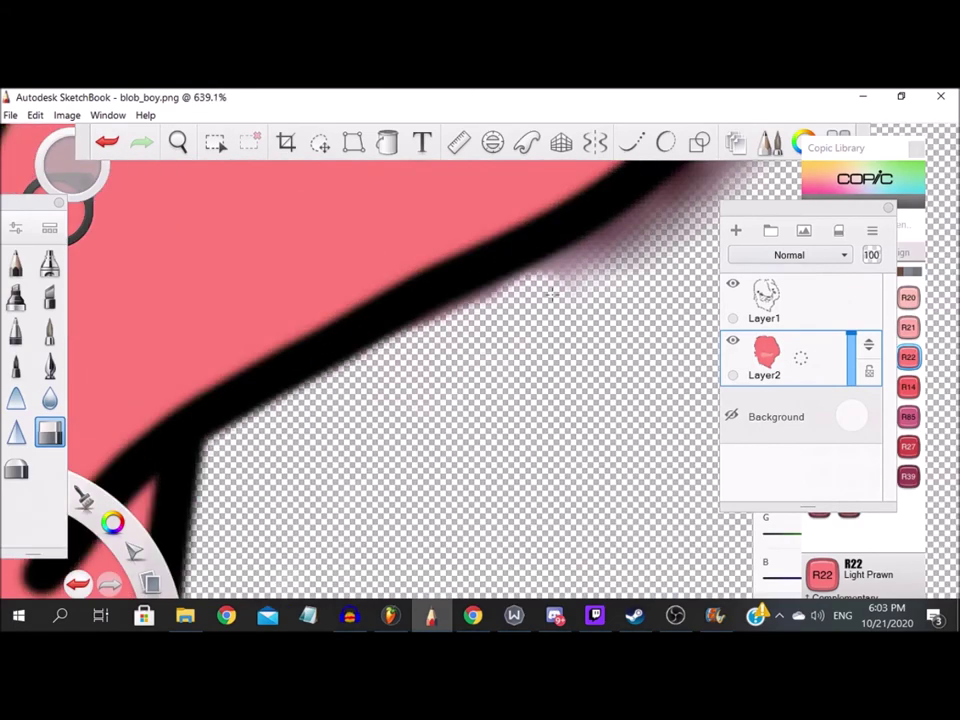
scroll(557, 264, "down", 1)
scroll(615, 189, "down", 8)
scroll(509, 442, "up", 5)
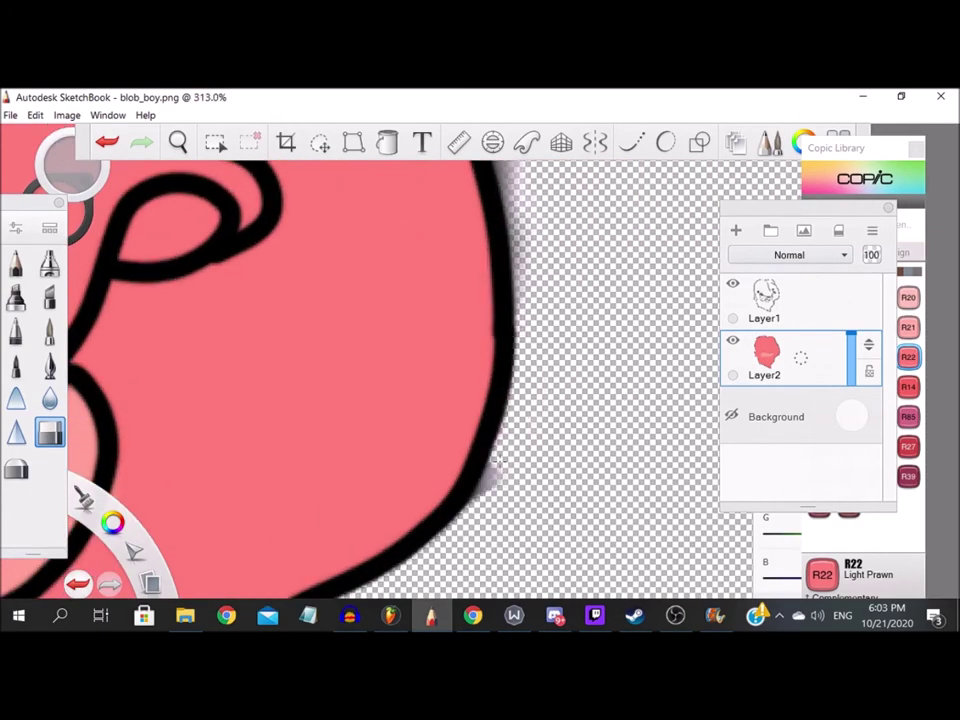
scroll(508, 442, "down", 8)
Erase the dark fringe along the head's right edge beside the eye and up the side of the right lobe.
scroll(506, 460, "up", 6)
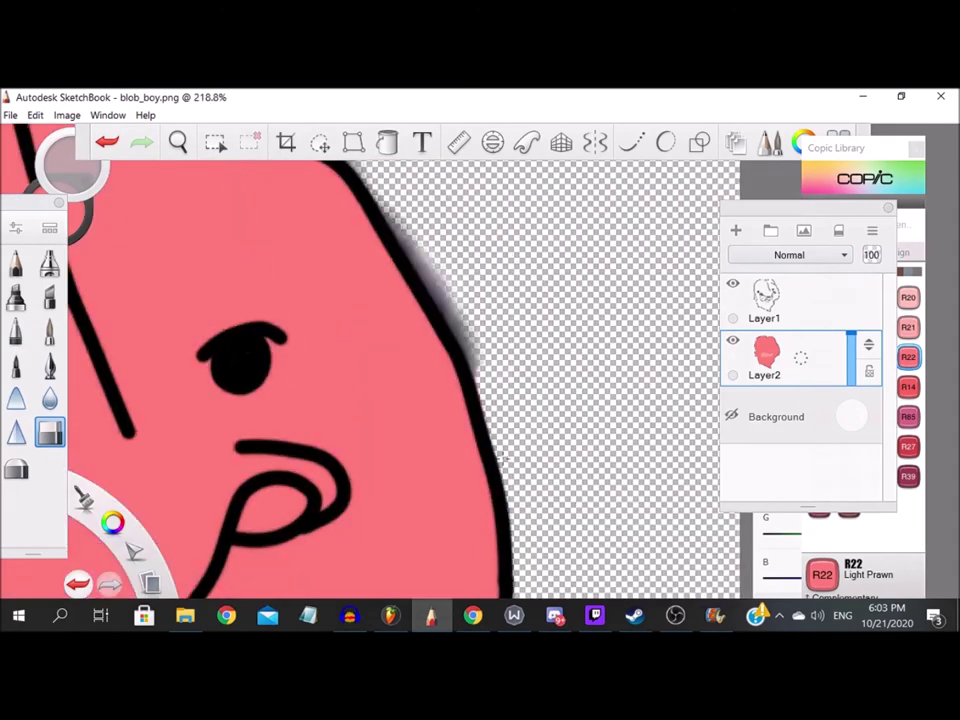
left_click_drag(402, 218, 440, 305)
mouse_move(374, 177)
left_mouse_down()
mouse_move(394, 216)
mouse_move(456, 467)
left_mouse_up()
scroll(463, 292, "down", 6)
scroll(423, 203, "up", 9)
left_click_drag(412, 246, 454, 428)
scroll(520, 428, "down", 5)
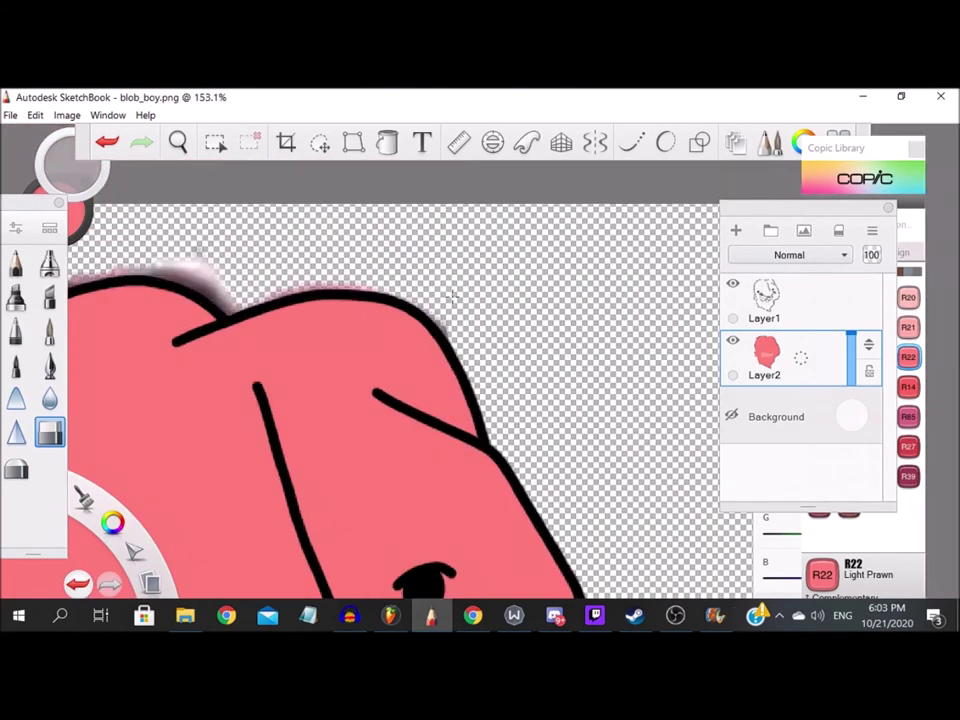
Erase the fringe above the right lobe and in the notch between the two lobes.
scroll(452, 296, "up", 4)
scroll(193, 250, "down", 5)
scroll(383, 403, "up", 6)
mouse_move(490, 385)
left_mouse_down()
mouse_move(330, 420)
mouse_move(240, 350)
mouse_move(222, 305)
mouse_move(325, 398)
left_mouse_up()
scroll(355, 375, "down", 6)
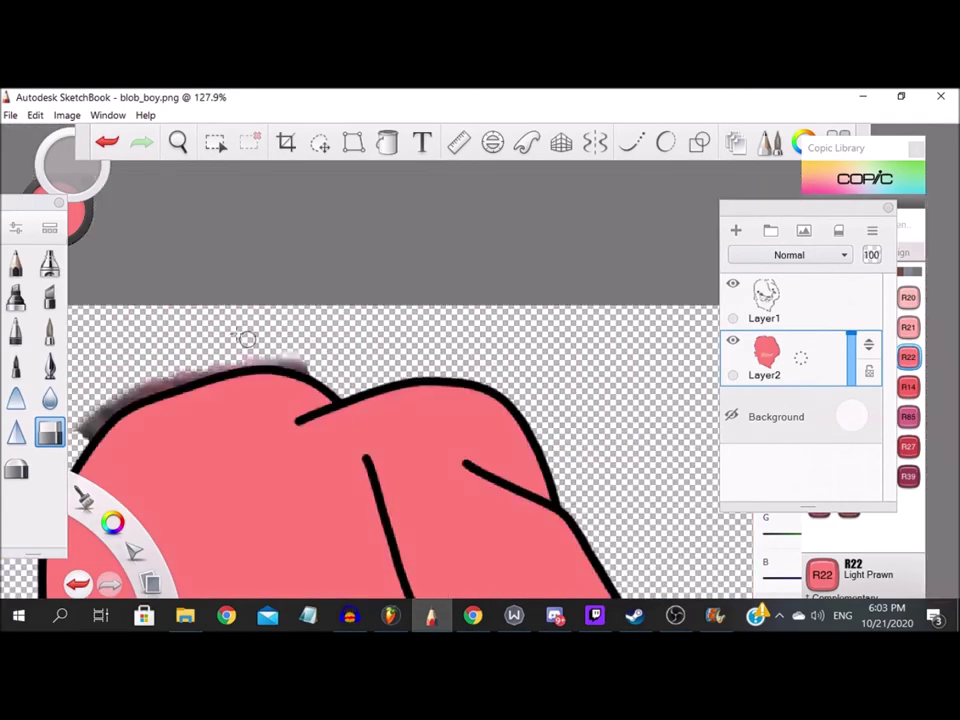
Erase the dark smudges above the left lobe so only the flat colour inside the outline remains.
scroll(247, 339, "up", 5)
scroll(235, 380, "down", 6)
scroll(229, 386, "up", 6)
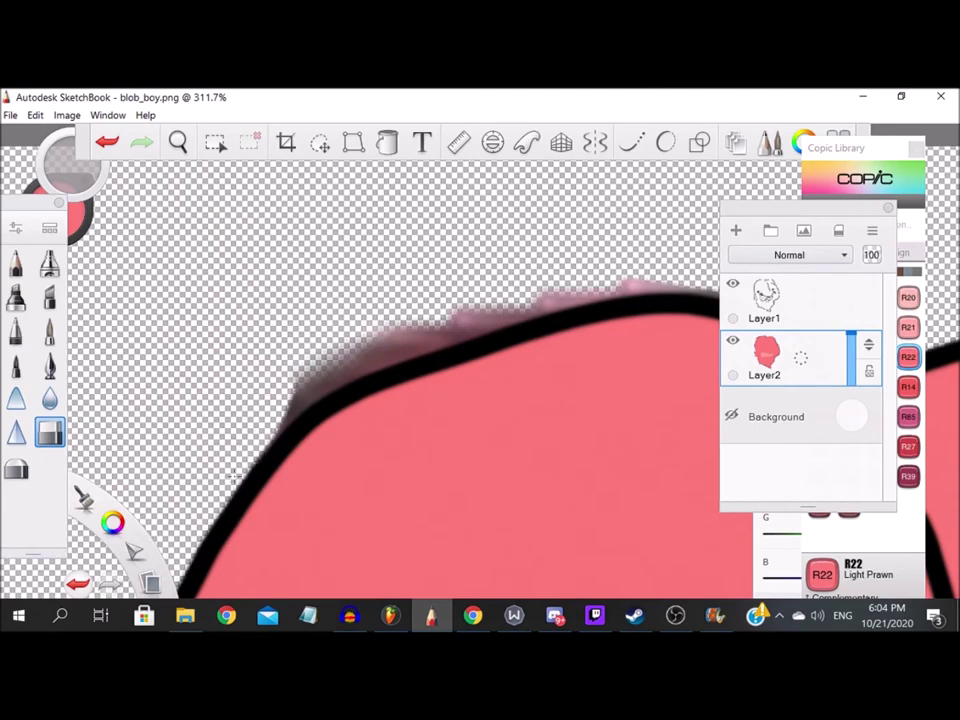
scroll(422, 300, "down", 1)
scroll(673, 325, "up", 3)
mouse_move(673, 325)
left_mouse_down()
mouse_move(308, 372)
mouse_move(628, 326)
mouse_move(682, 336)
left_mouse_up()
scroll(540, 322, "down", 13)
scroll(590, 355, "up", 3)
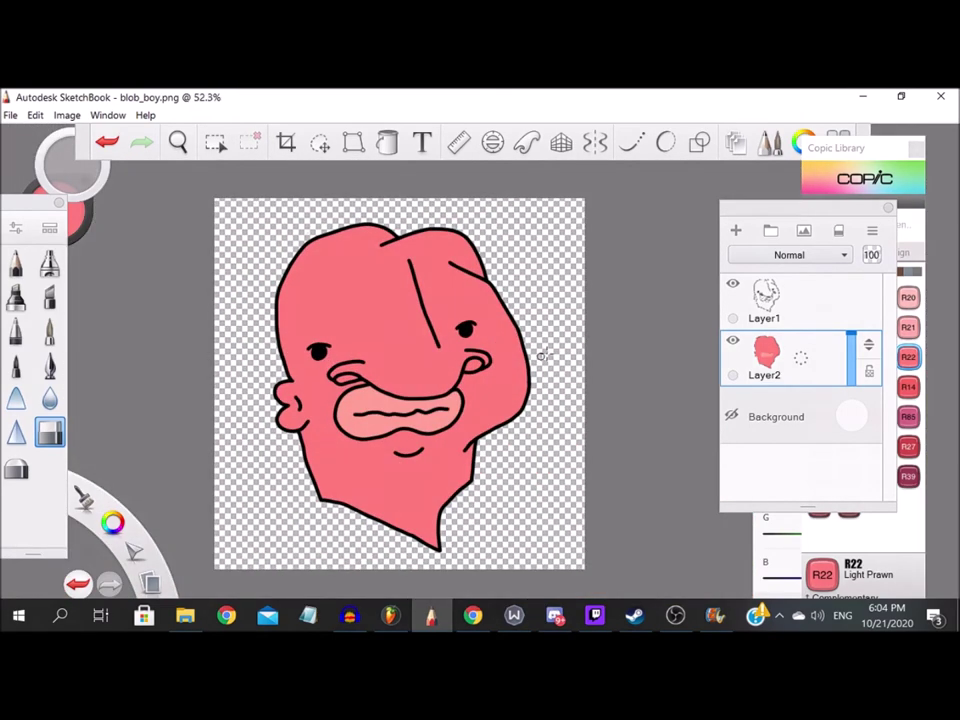
Make Layer1 active and ready the paintbrush with Copic 110 Special Black.
left_click(798, 301)
left_click(921, 271)
left_click(920, 271)
left_click(50, 331)
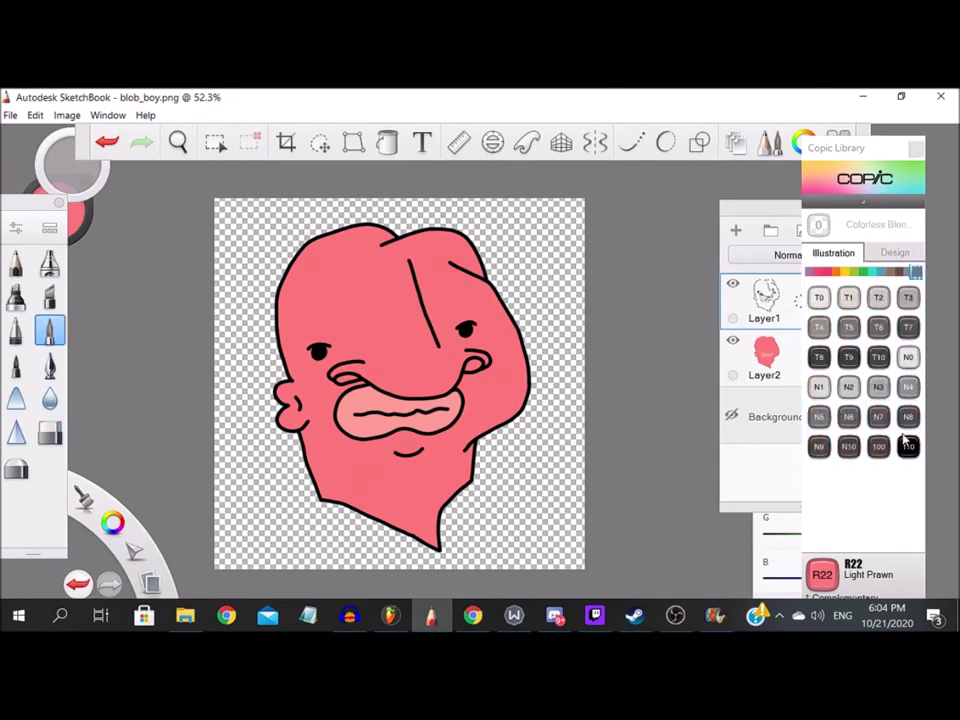
left_click(906, 443)
Undo a test dab and set the paintbrush size to 5.9.
scroll(352, 386, "up", 11)
left_click(170, 312)
key("ctrl+z")
double_click(58, 331)
left_click_drag(630, 392, 578, 398)
type("5.9")
key("Return")
left_click(666, 176)
Add two brush strokes to the line art on Layer1.
scroll(362, 338, "up", 4)
mouse_move(445, 380)
left_mouse_down()
mouse_move(272, 441)
mouse_move(298, 396)
mouse_move(272, 360)
left_mouse_up()
scroll(272, 360, "down", 6)
scroll(554, 304, "up", 5)
mouse_move(554, 292)
left_mouse_down()
mouse_move(591, 350)
mouse_move(536, 317)
mouse_move(435, 396)
mouse_move(452, 365)
left_mouse_up()
scroll(463, 405, "down", 6)
Choose Copic 110 Special Black and a brush size of 5.9 for tracing the original drawing on Layer1.
scroll(450, 432, "up", 2)
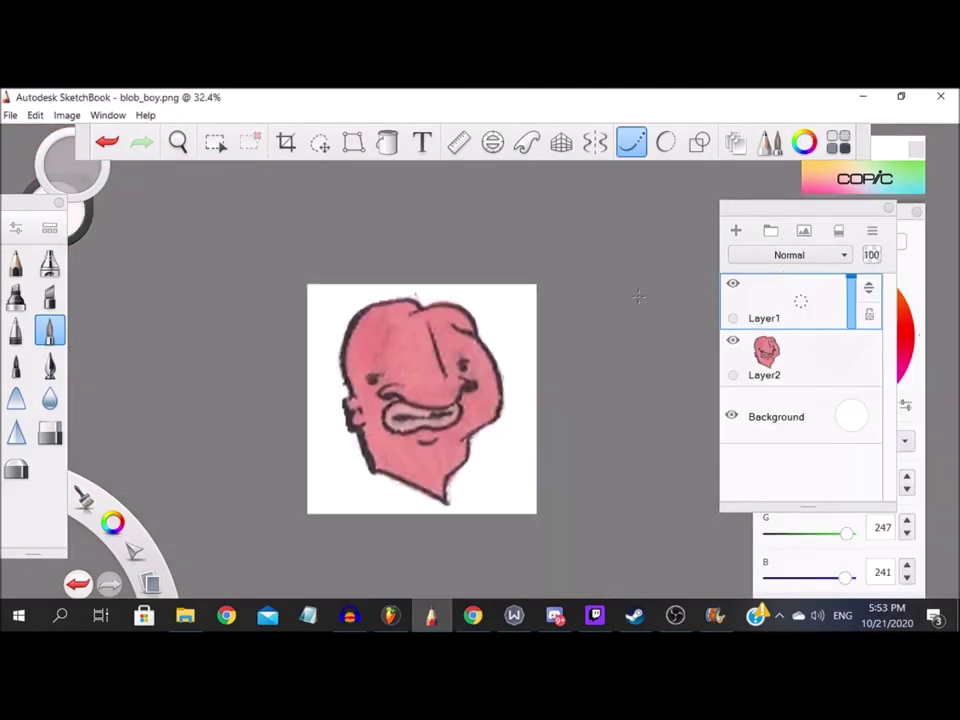
scroll(330, 199, "up", 3)
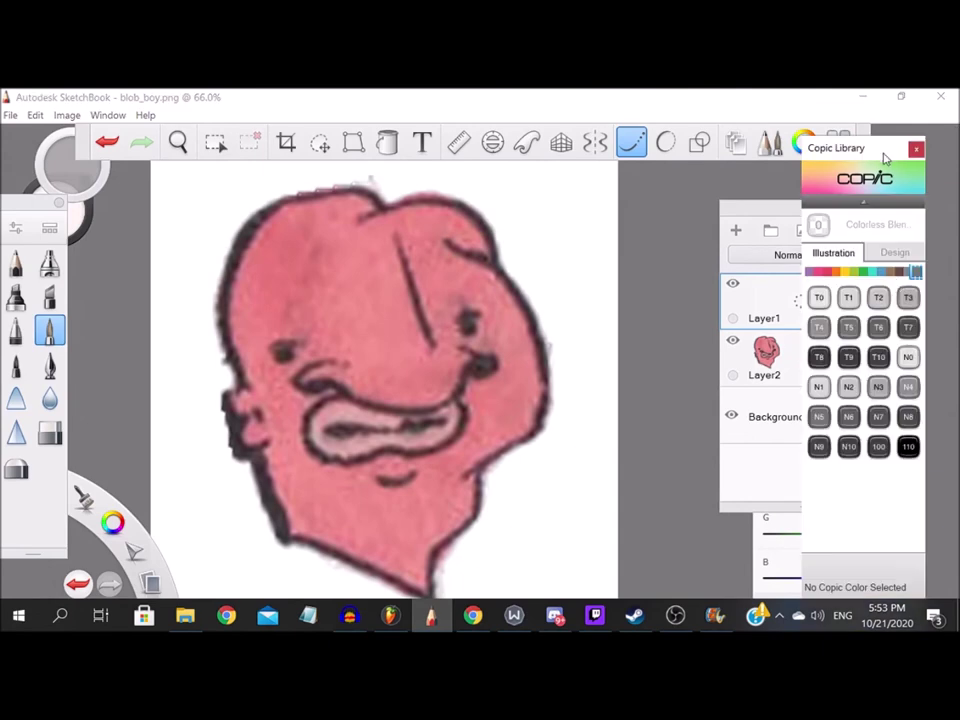
double_click(54, 332)
left_click_drag(633, 391, 582, 361)
type("5.9")
left_click(667, 176)
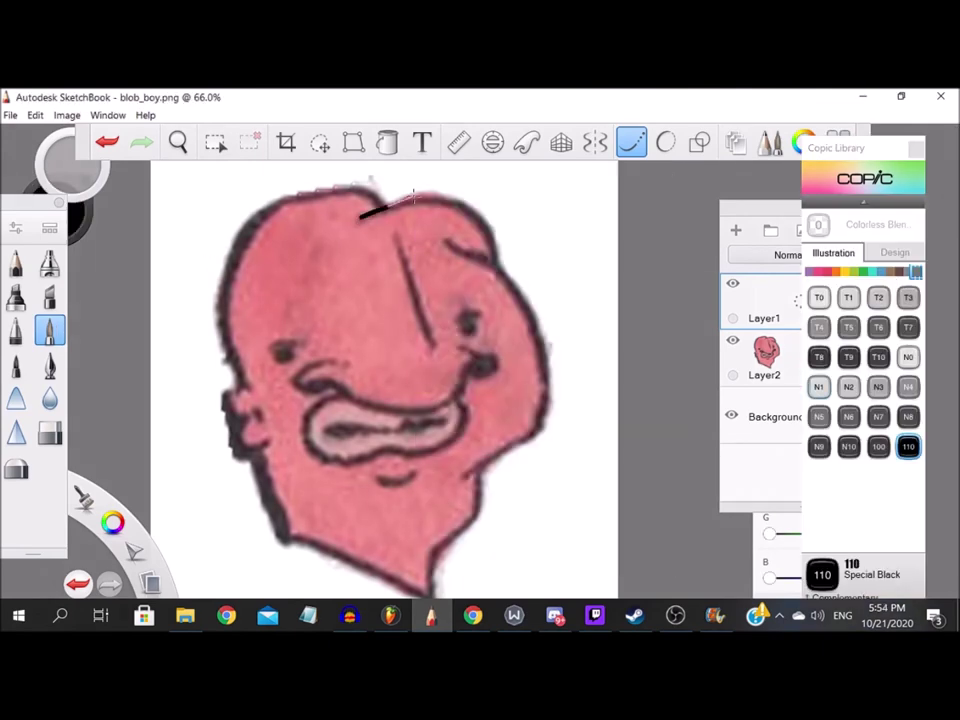
Lower the opacity of Layer2 to 80 and hide the Background layer.
scroll(497, 265, "up", 5)
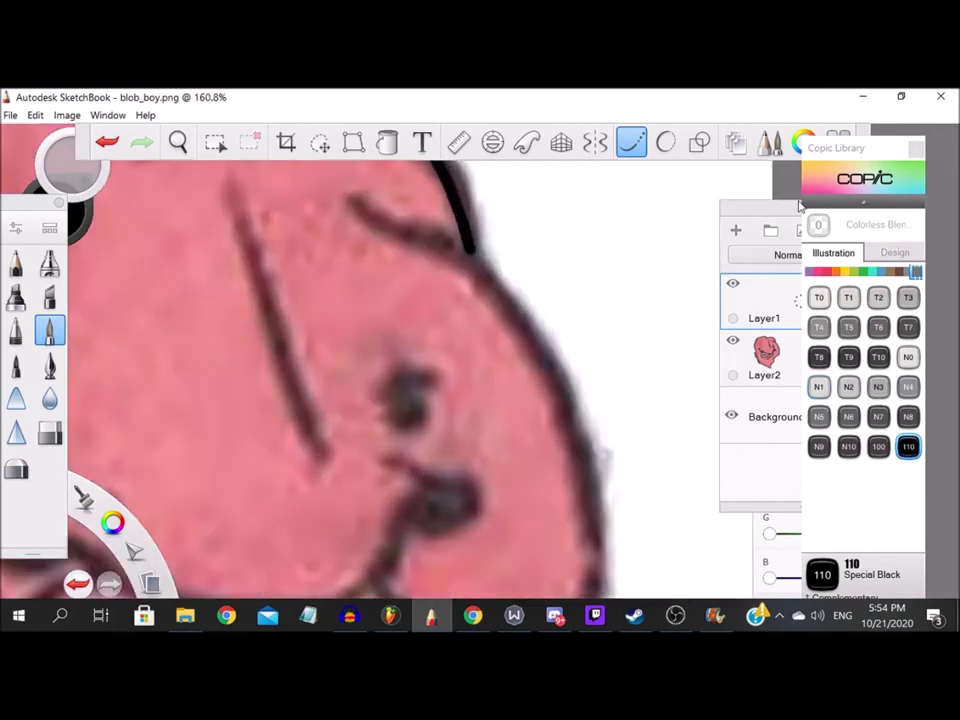
left_click(836, 356)
left_click_drag(852, 336, 852, 344)
left_click_drag(357, 200, 450, 251)
left_click_drag(565, 407, 567, 410)
left_click(104, 144)
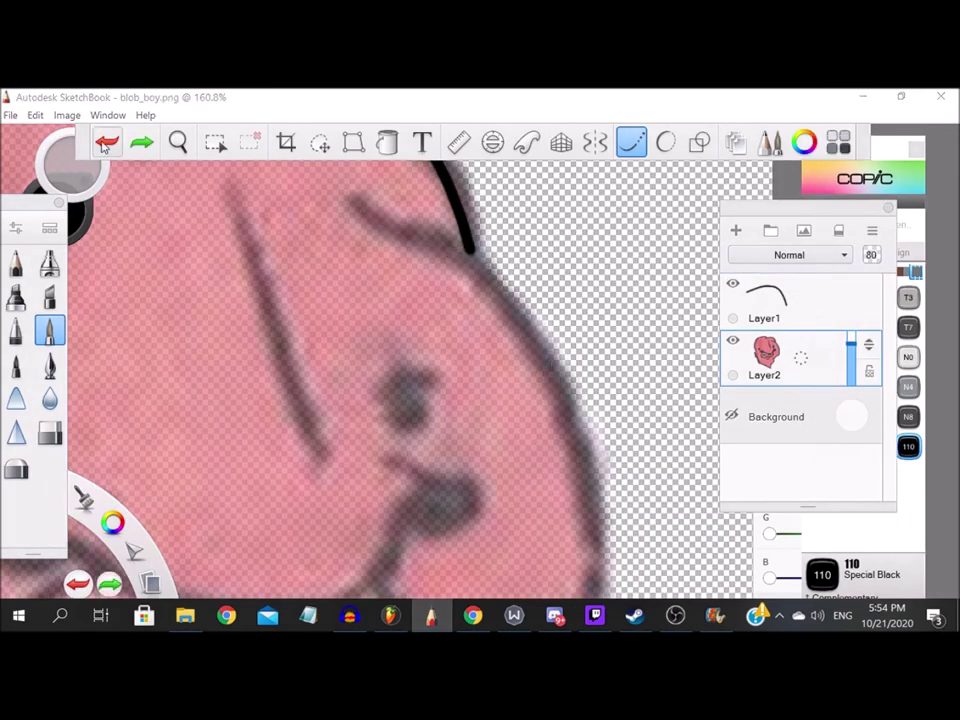
Trace the upper right crease, the head's right edge and the right cheek in black on Layer1.
left_click(800, 301)
mouse_move(519, 318)
left_mouse_down()
mouse_move(564, 396)
mouse_move(589, 471)
left_mouse_up()
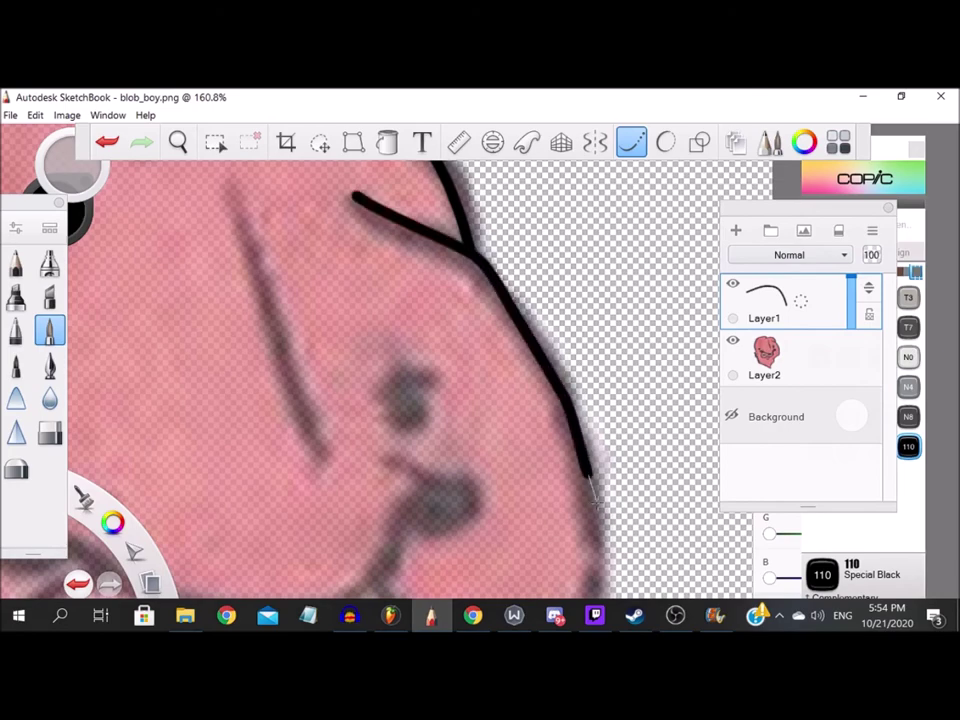
scroll(518, 443, "down", 5)
scroll(525, 508, "up", 6)
mouse_move(575, 425)
left_mouse_down()
mouse_move(518, 493)
mouse_move(422, 540)
mouse_move(345, 580)
left_mouse_up()
Trace the right edge of the neck in black down to the pointed chin tip.
scroll(345, 580, "down", 5)
scroll(465, 335, "up", 7)
left_click_drag(522, 282, 491, 467)
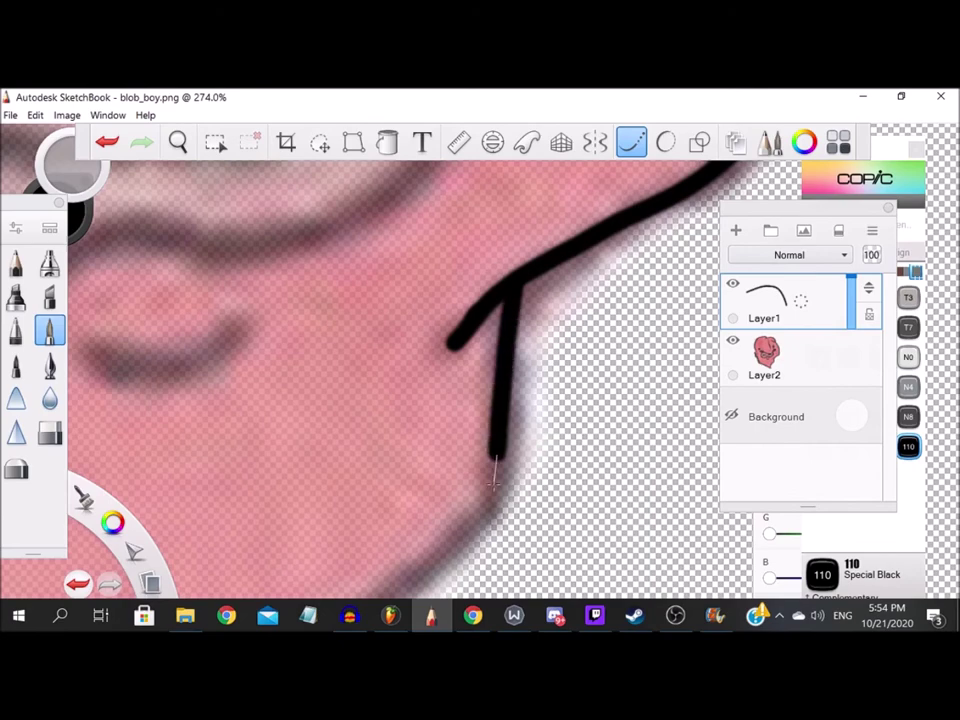
scroll(491, 467, "down", 7)
scroll(628, 339, "up", 6)
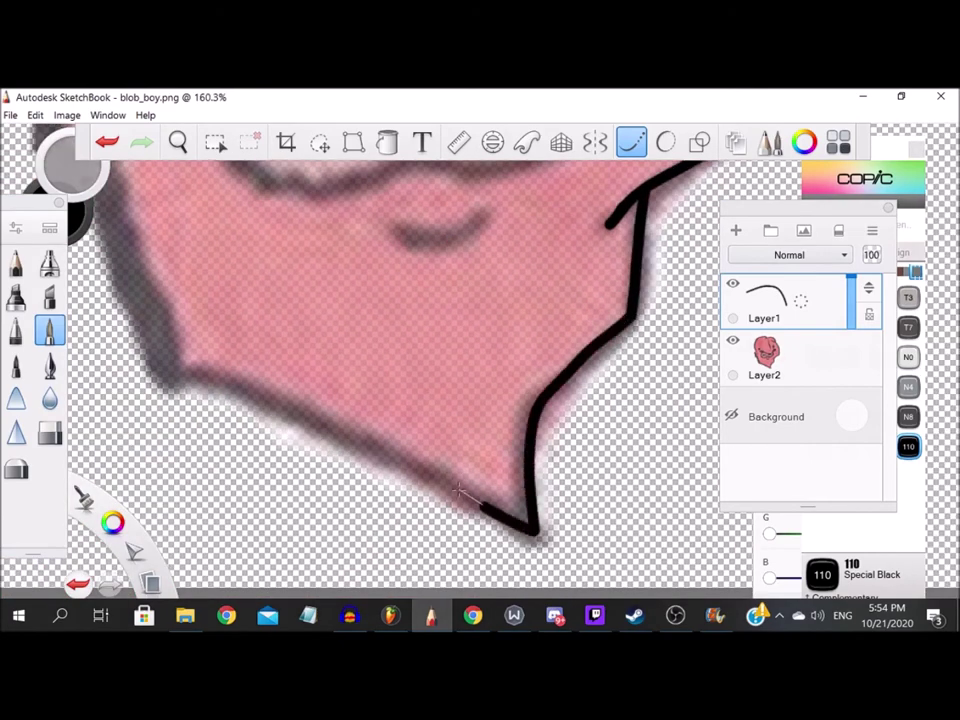
Trace the lower jawline in black from the chin tip to the left corner.
scroll(308, 361, "up", 1)
left_click_drag(183, 352, 440, 466)
scroll(482, 484, "down", 7)
Trace the left edge of the neck and the upper bump of the ear in black.
scroll(386, 450, "up", 6)
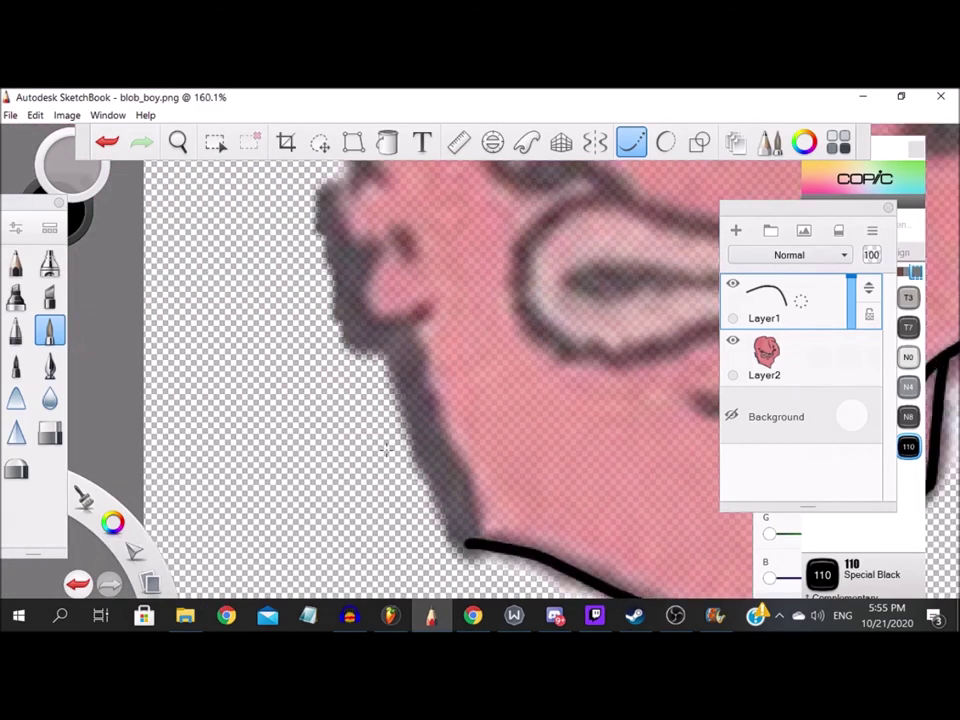
left_click_drag(465, 537, 418, 405)
scroll(403, 308, "up", 3)
scroll(400, 300, "down", 3)
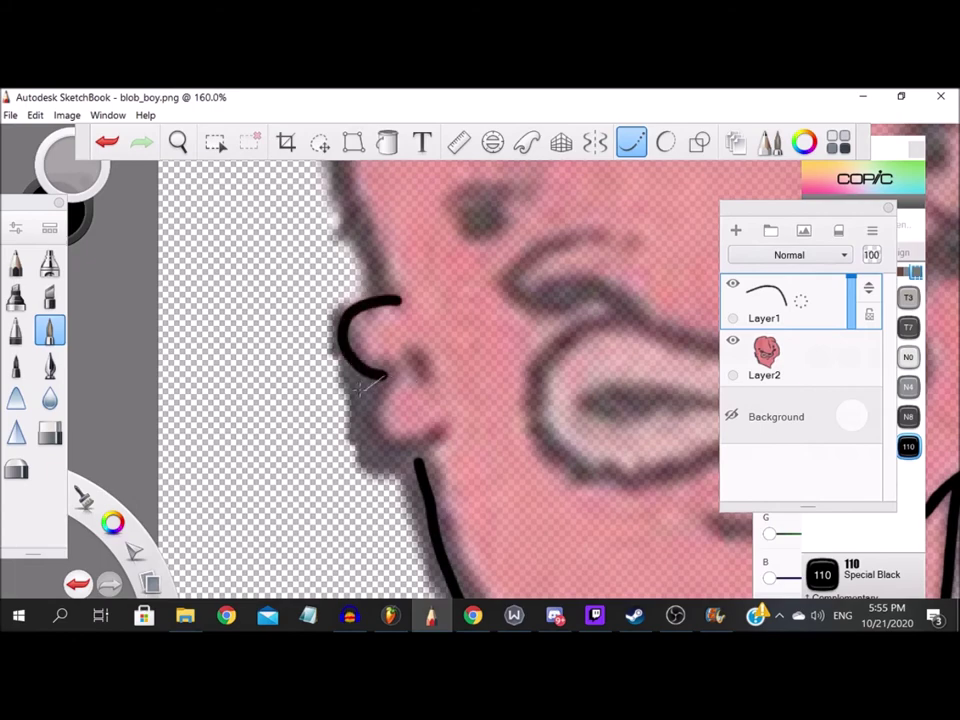
Trace the lower bump of the ear in black, join it to the neck line and add the inner ear fold.
scroll(422, 377, "up", 6)
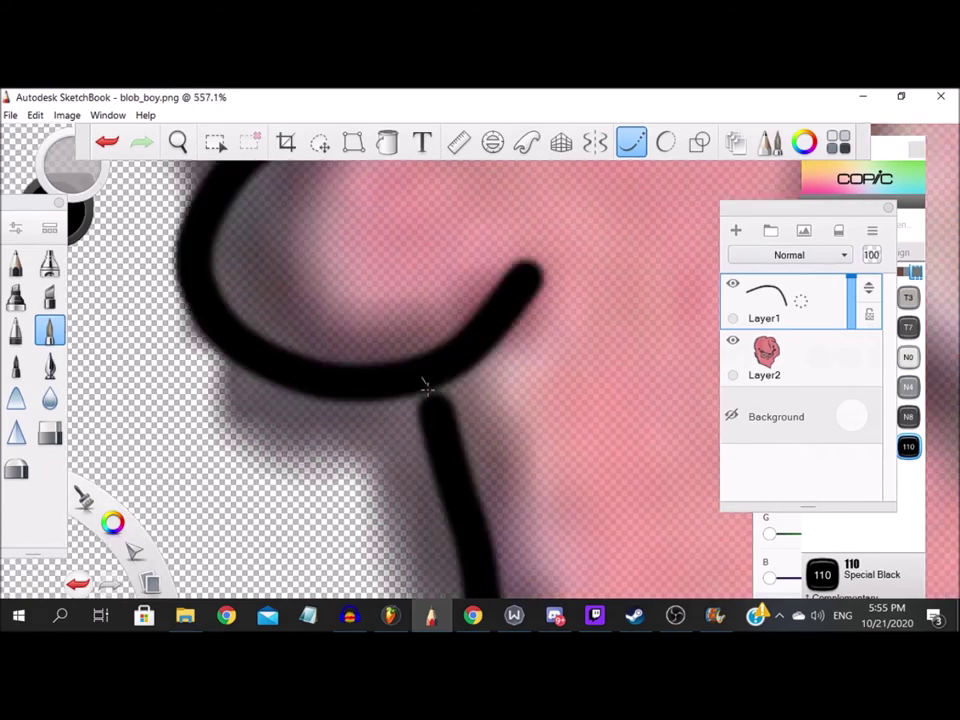
scroll(439, 285, "down", 4)
scroll(409, 343, "up", 3)
mouse_move(409, 343)
left_mouse_down()
mouse_move(436, 371)
mouse_move(452, 432)
left_mouse_up()
Trace the left lobe and left side of the head down to the ear, plus the long forehead crease, in black.
scroll(450, 452, "down", 5)
scroll(594, 228, "up", 2)
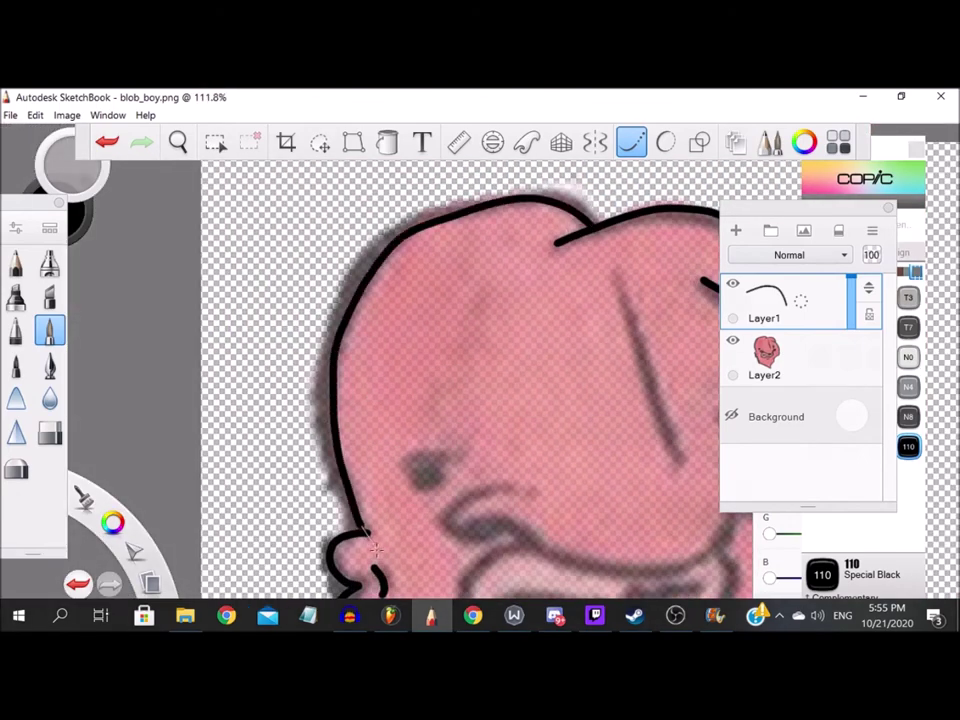
scroll(380, 549, "down", 2)
scroll(487, 420, "up", 3)
mouse_move(349, 194)
left_mouse_down()
mouse_move(386, 321)
mouse_move(444, 444)
left_mouse_up()
Trace the curved underside of the nose and the loop of the right nostril in black.
scroll(368, 476, "down", 3)
mouse_move(288, 424)
left_mouse_down()
mouse_move(349, 452)
mouse_move(414, 457)
mouse_move(497, 448)
mouse_move(543, 401)
left_mouse_up()
left_click_drag(583, 320, 558, 380)
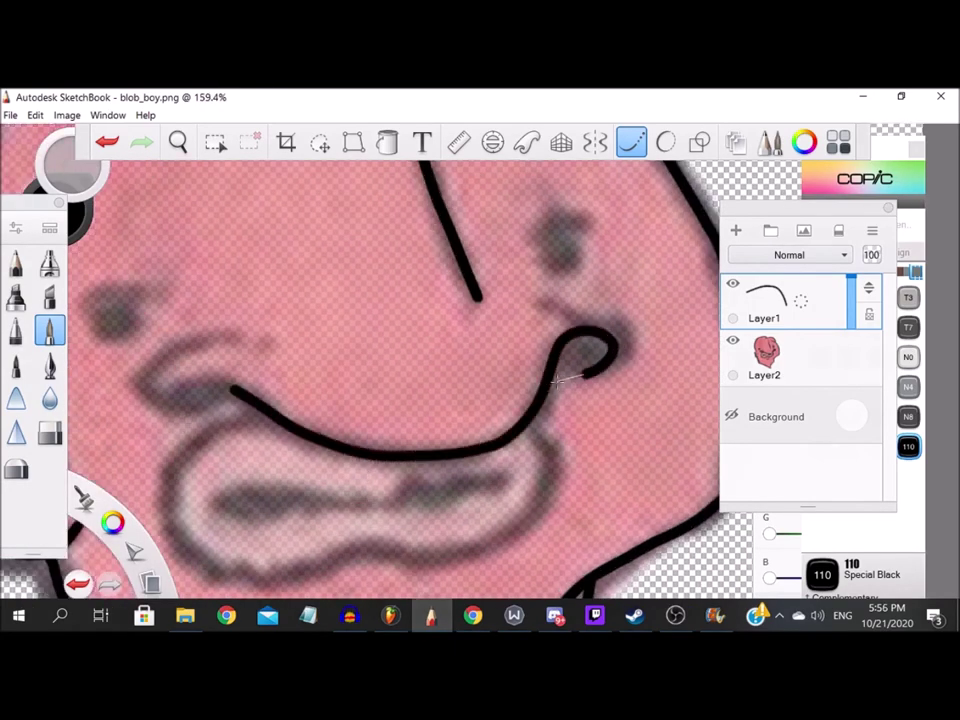
Close the right nostril loop and trace the left nostril and the curved outer creases around the nostrils in black.
scroll(565, 380, "down", 6)
scroll(470, 362, "up", 2)
scroll(490, 408, "up", 5)
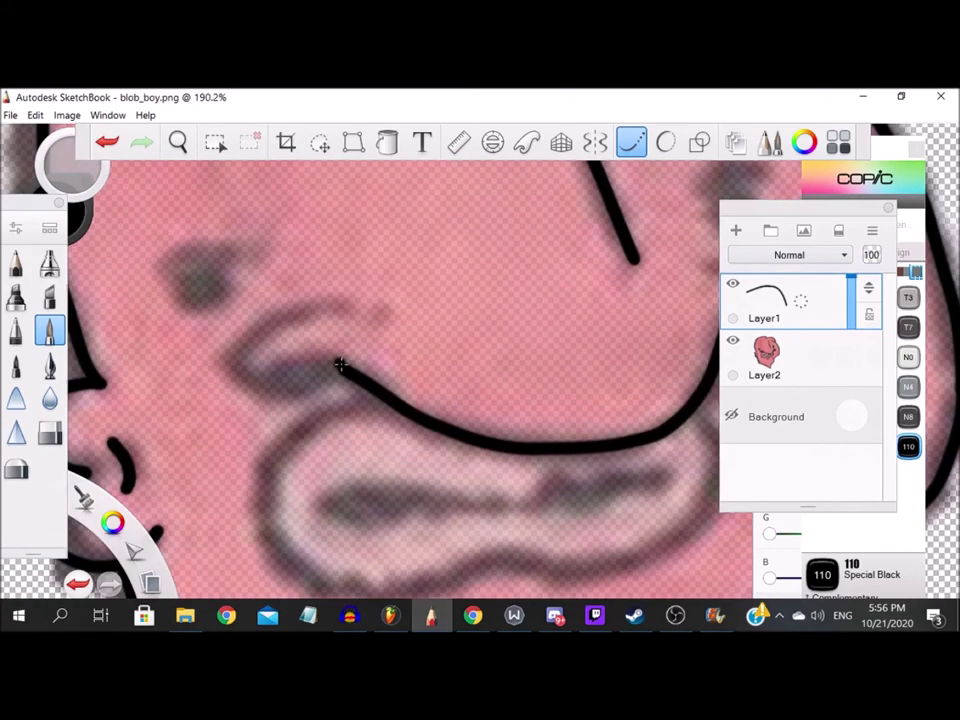
scroll(322, 383, "down", 3)
scroll(531, 364, "up", 6)
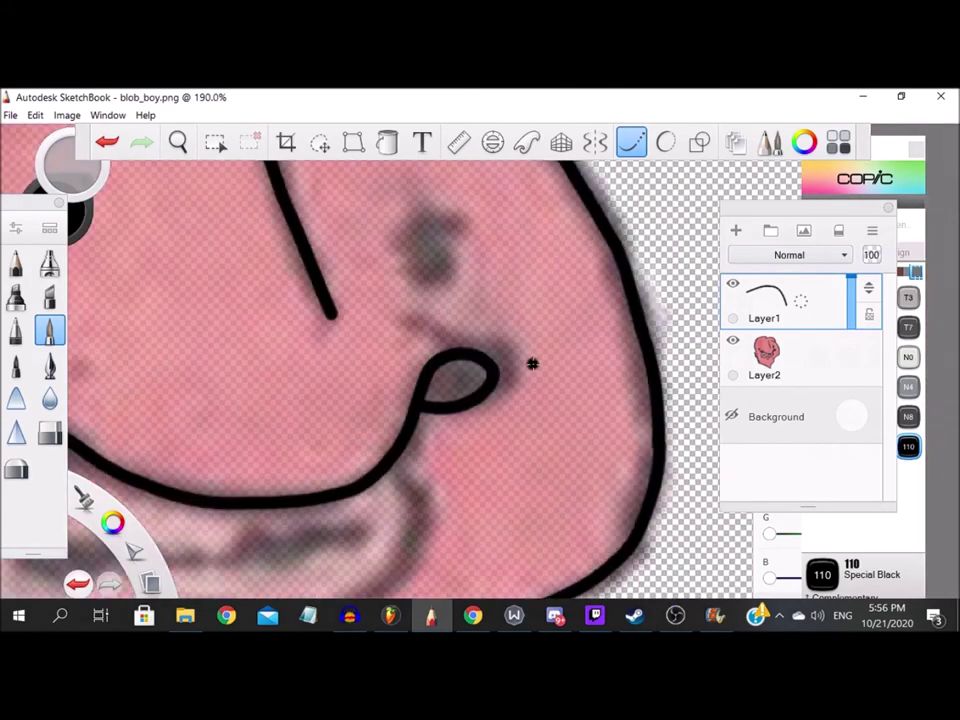
scroll(378, 297, "down", 3)
scroll(332, 386, "up", 4)
mouse_move(332, 386)
left_mouse_down()
mouse_move(334, 309)
mouse_move(460, 275)
mouse_move(520, 295)
left_mouse_up()
Trace both eyes in black with solid pupils and curved lids, undoing and redrawing misplaced strokes.
scroll(496, 305, "down", 6)
scroll(492, 320, "up", 8)
mouse_move(439, 328)
left_mouse_down()
mouse_move(265, 364)
mouse_move(308, 373)
mouse_move(348, 433)
mouse_move(415, 376)
mouse_move(347, 325)
mouse_move(327, 413)
mouse_move(374, 331)
mouse_move(382, 398)
mouse_move(336, 396)
mouse_move(407, 320)
mouse_move(492, 320)
mouse_move(511, 352)
left_mouse_up()
scroll(378, 364, "down", 4)
scroll(378, 364, "up", 4)
key("ctrl+z")
key("ctrl+z")
key("ctrl+z")
mouse_move(379, 398)
left_mouse_down()
mouse_move(437, 425)
mouse_move(467, 375)
mouse_move(403, 320)
mouse_move(416, 406)
mouse_move(389, 344)
mouse_move(447, 382)
left_mouse_up()
Trace the full outline of the lips in black, from the left side along the lower edge up to the nose.
scroll(391, 351, "down", 7)
scroll(346, 385, "up", 3)
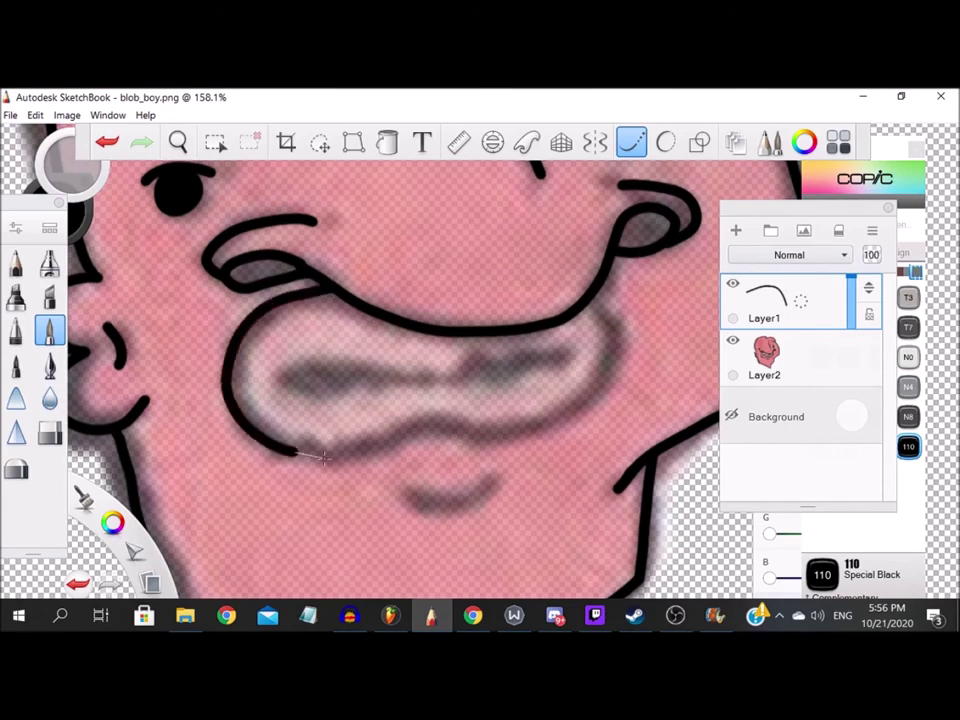
mouse_move(432, 415)
left_mouse_down()
mouse_move(500, 441)
mouse_move(564, 424)
left_mouse_up()
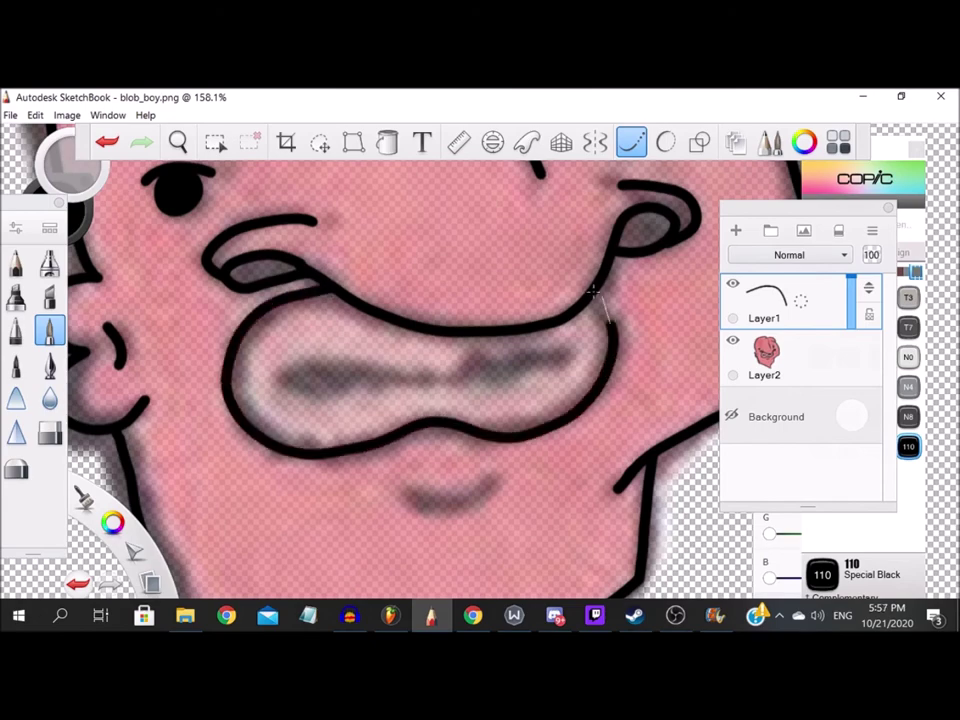
Trace the wavy line between the lips and the short curved crease on the chin in black.
scroll(556, 319, "up", 3)
mouse_move(118, 393)
left_mouse_down()
mouse_move(265, 382)
mouse_move(383, 397)
mouse_move(443, 379)
mouse_move(629, 360)
left_mouse_up()
scroll(489, 388, "down", 11)
scroll(474, 422, "up", 11)
left_click_drag(421, 355, 507, 370)
Hide the original artwork on Layer2 to check the line art on its own, and show it again.
scroll(505, 370, "down", 7)
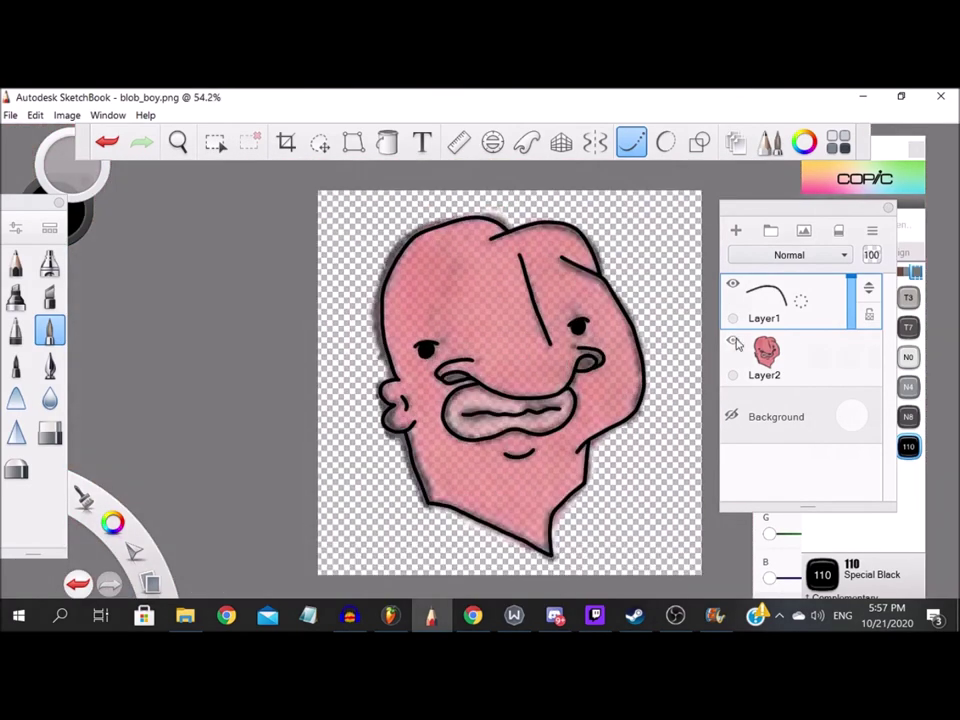
left_click(735, 343)
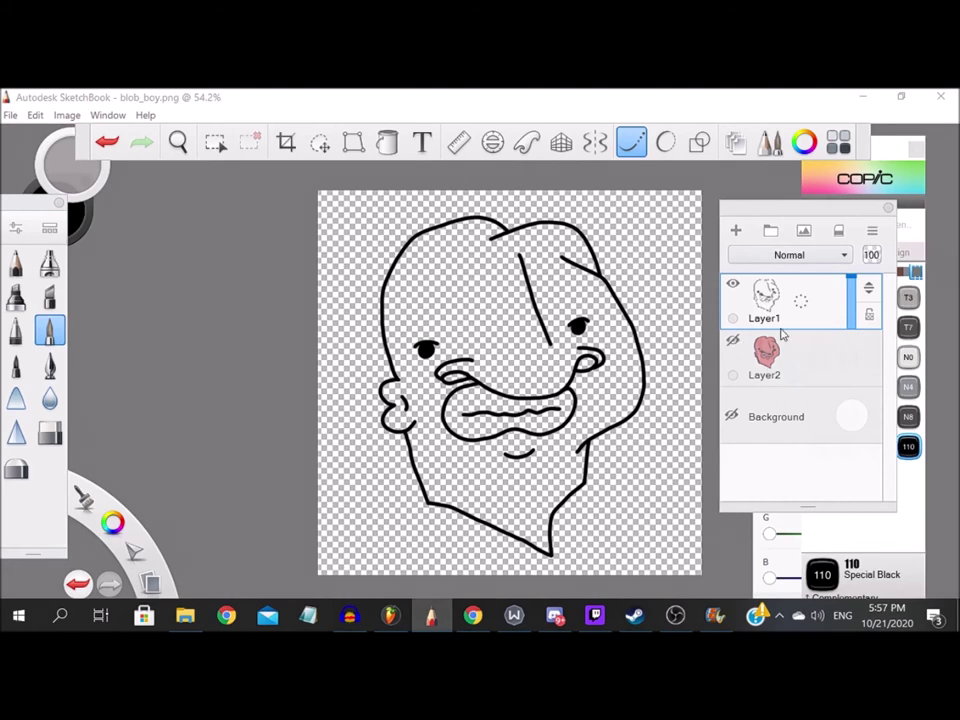
left_click(734, 342)
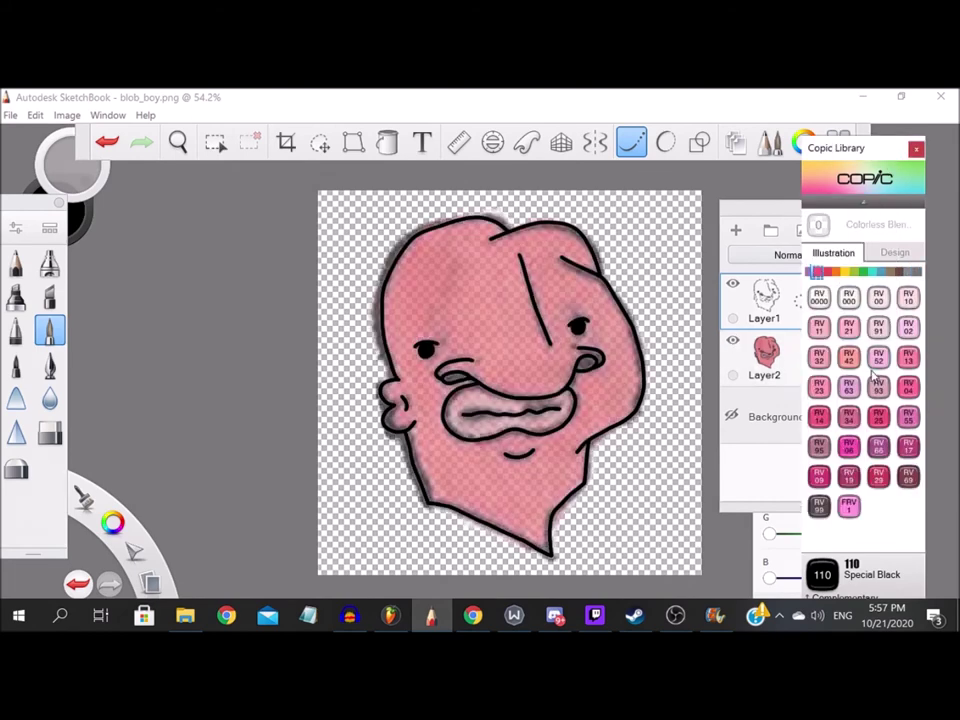
Pick Copic RV42 Salmon Pink, add a layer above Layer2 and set the Paintbrush size to 21.4.
left_click(848, 358)
left_click(790, 362)
left_click(736, 231)
scroll(491, 438, "up", 8)
double_click(55, 332)
left_click_drag(447, 397, 472, 397)
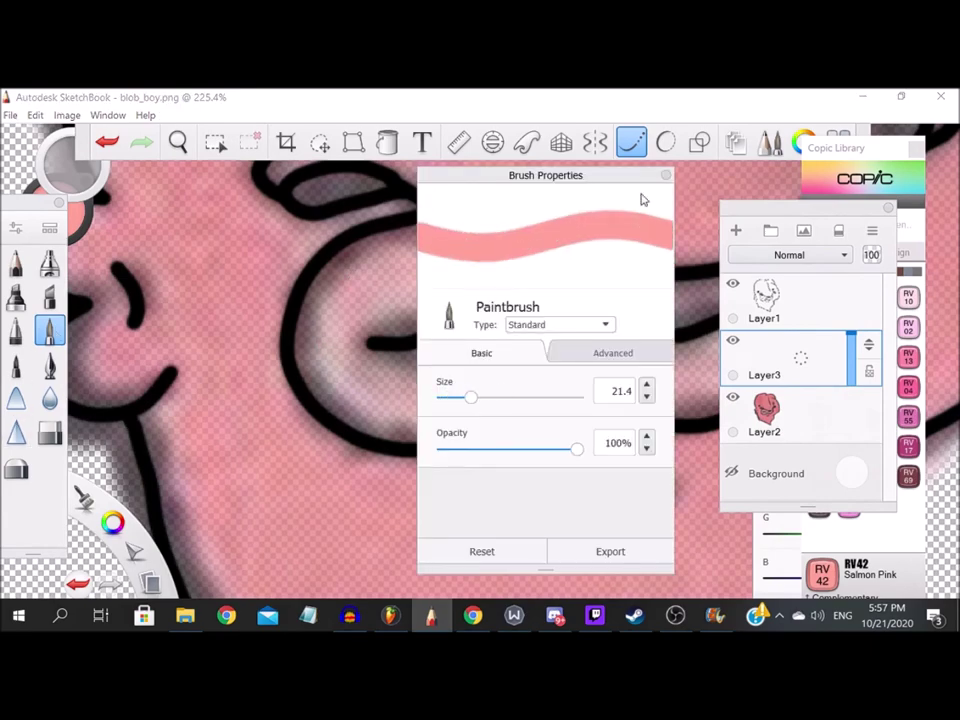
left_click(666, 176)
Turn off Predictive Stroke and fill the lips with RV42 Salmon Pink inside the outline on Layer3, undoing stray strokes.
left_click(437, 263)
left_click(632, 142)
mouse_move(450, 238)
left_mouse_down()
mouse_move(386, 262)
mouse_move(321, 326)
mouse_move(350, 400)
mouse_move(436, 410)
mouse_move(515, 387)
mouse_move(638, 386)
left_mouse_up()
scroll(638, 386, "down", 4)
scroll(699, 374, "up", 5)
left_click(470, 368)
key("ctrl+z")
mouse_move(425, 440)
left_mouse_down()
mouse_move(523, 388)
mouse_move(559, 283)
mouse_move(572, 342)
left_mouse_up()
left_click(645, 390)
key("ctrl+z")
mouse_move(281, 345)
left_mouse_down()
mouse_move(281, 371)
mouse_move(511, 388)
left_mouse_up()
mouse_move(505, 350)
left_mouse_down()
mouse_move(482, 345)
mouse_move(475, 376)
left_mouse_up()
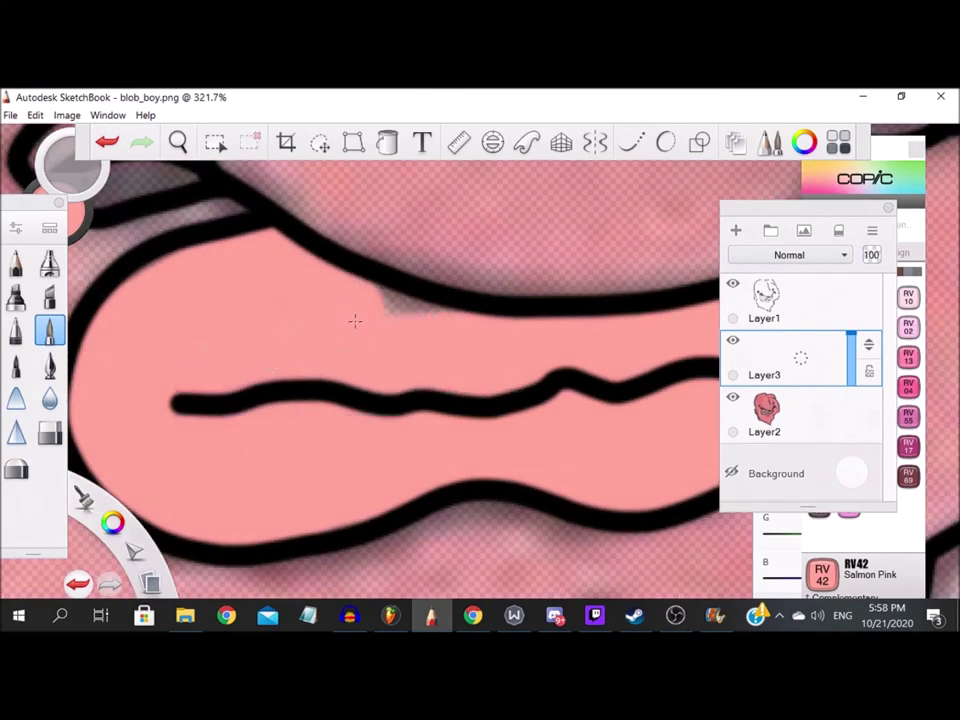
scroll(446, 354, "down", 5)
Select Layer2 and raise its opacity to full.
left_click(889, 154)
left_click(788, 411)
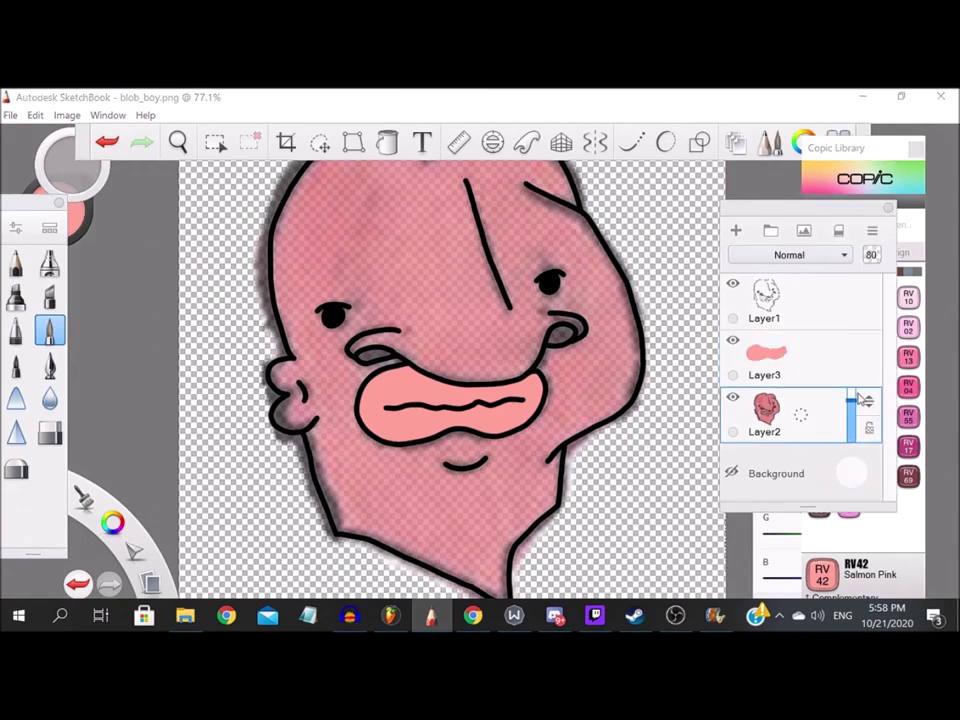
left_click_drag(856, 396, 838, 345)
Compare Copic pinks from the RV and R families and choose R22 Light Prawn as the skin colour.
left_click(878, 153)
left_click(908, 356)
left_click(819, 386)
left_click(819, 416)
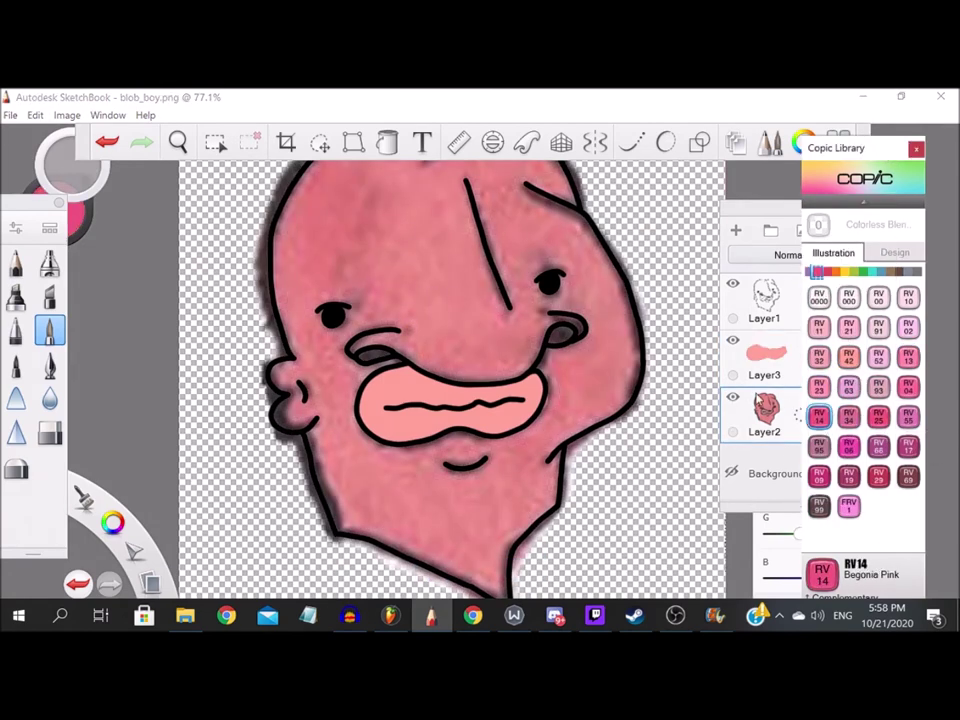
left_click(825, 272)
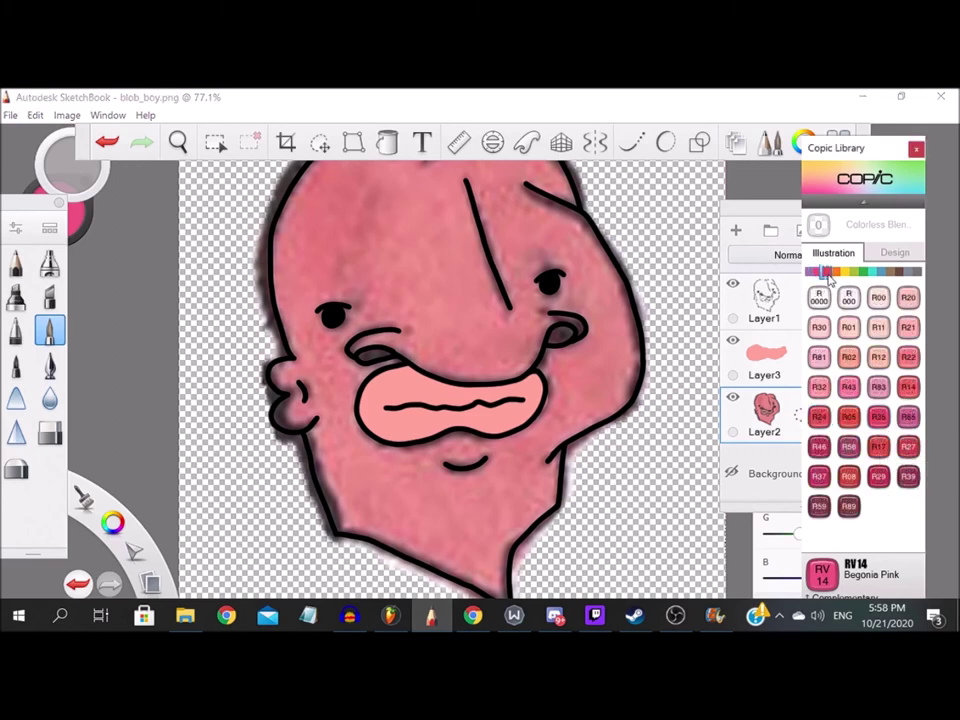
left_click(848, 388)
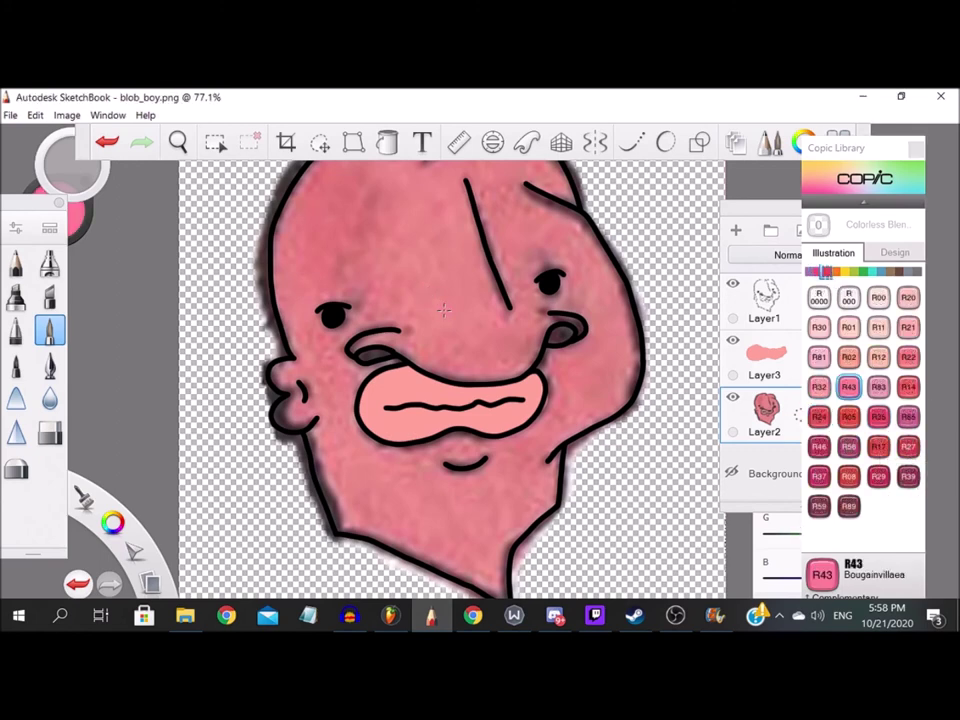
left_click(908, 357)
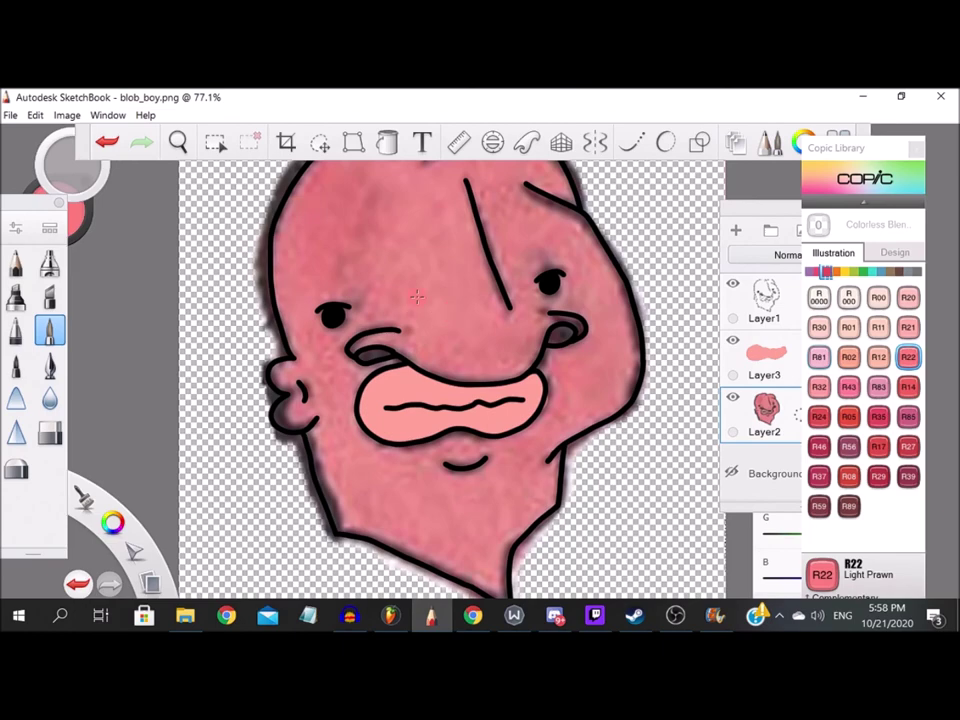
Paint R22 Light Prawn on Layer2 down the forehead to the nose and around the left nostril.
scroll(418, 298, "up", 3)
left_click_drag(390, 226, 400, 463)
scroll(300, 340, "up", 1)
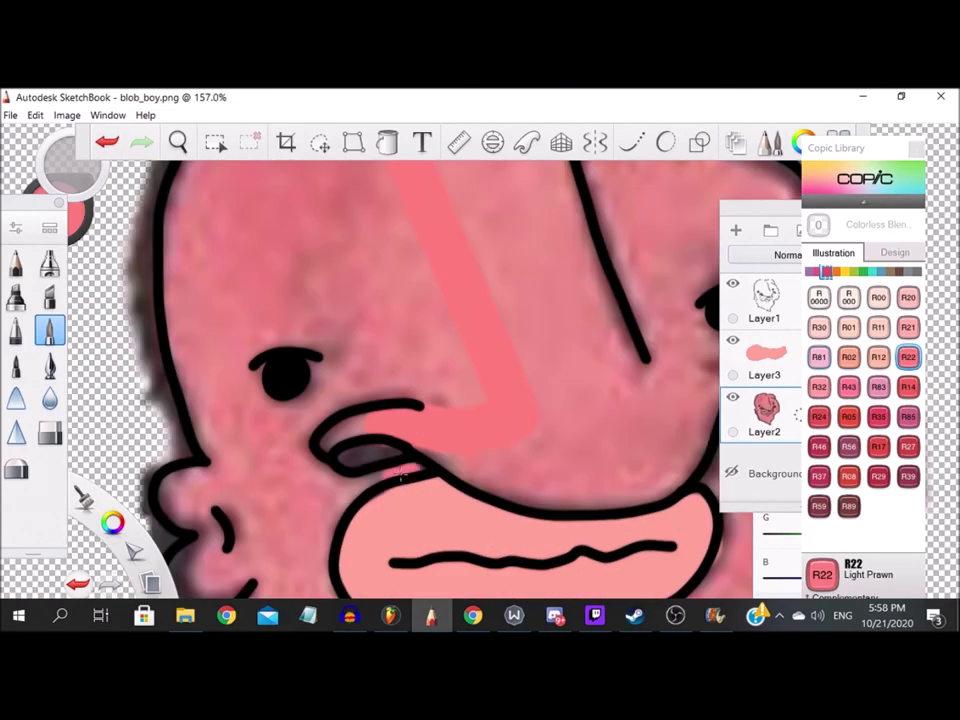
Paint the ear, the left cheek, the area around the left eye and the left side of the head in R22 Light Prawn.
scroll(280, 340, "down", 4)
scroll(352, 448, "up", 4)
mouse_move(352, 448)
left_mouse_down()
mouse_move(290, 300)
mouse_move(296, 362)
left_mouse_up()
left_click_drag(240, 466, 265, 524)
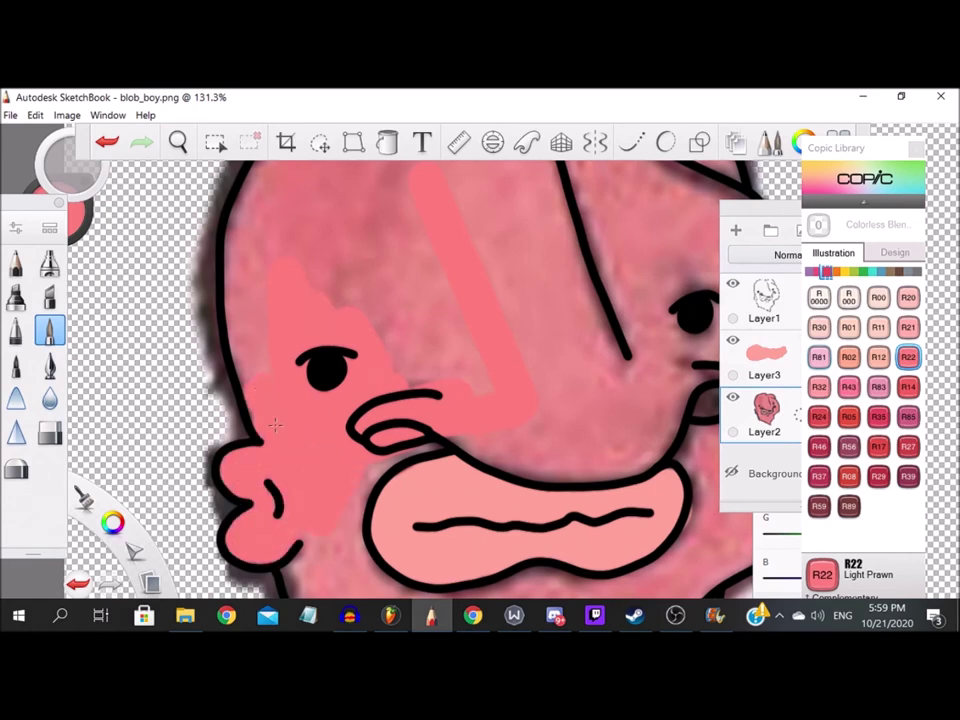
scroll(283, 260, "down", 5)
scroll(318, 180, "up", 5)
left_click_drag(378, 433, 313, 472)
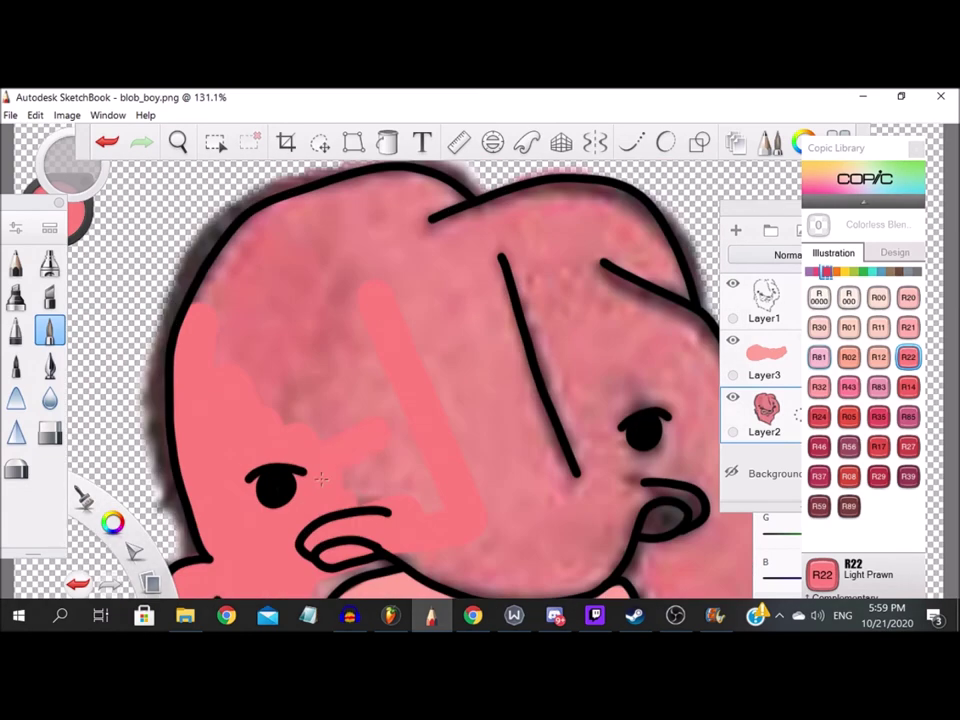